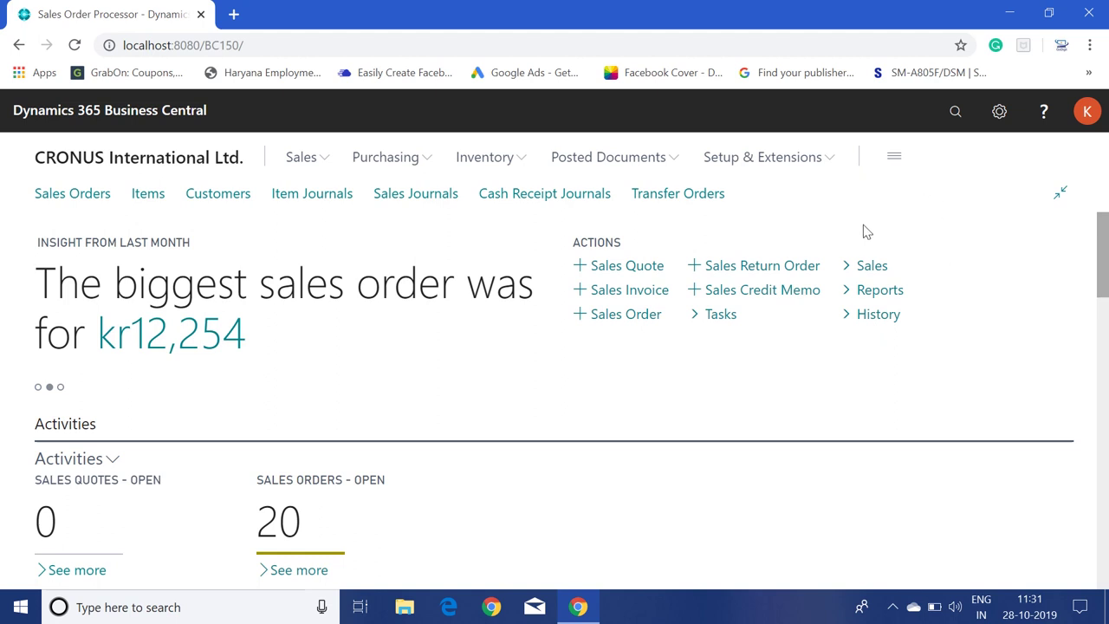
Open the Sales Order Processor role overview and expand it to explore the pages of all business areas.
{"action": "left_click", "coordinate": [895, 156]}
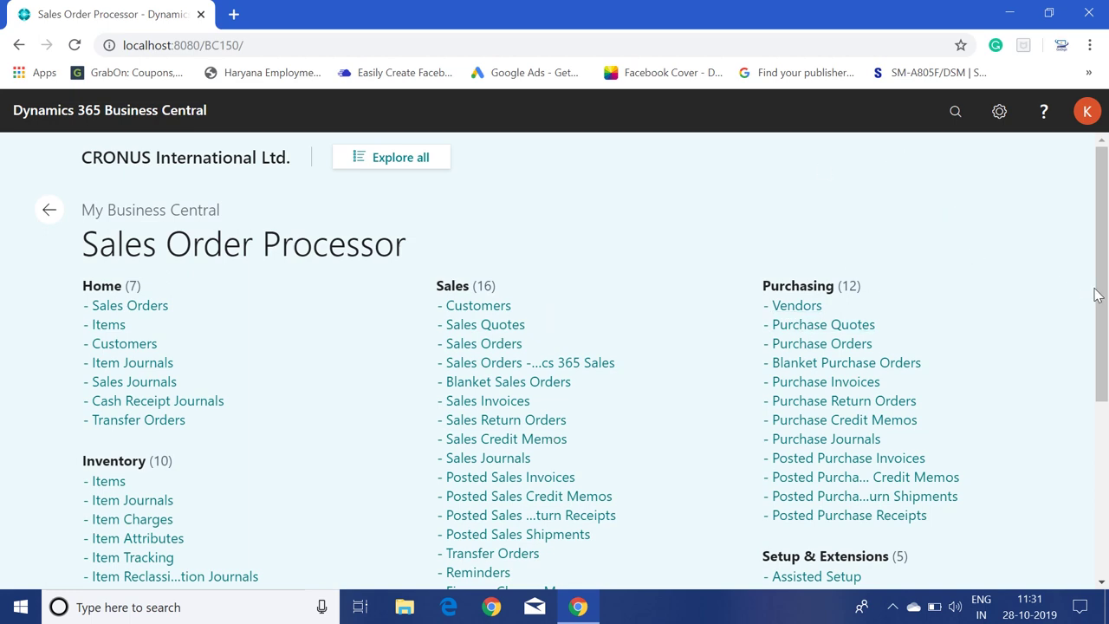
{"action": "mouse_move", "coordinate": [1096, 294]}
{"action": "left_mouse_down"}
{"action": "mouse_move", "coordinate": [1105, 382]}
{"action": "mouse_move", "coordinate": [1094, 494]}
{"action": "mouse_move", "coordinate": [1107, 319]}
{"action": "mouse_move", "coordinate": [1105, 505]}
{"action": "mouse_move", "coordinate": [1107, 303]}
{"action": "left_mouse_up"}
{"action": "left_click", "coordinate": [420, 169]}
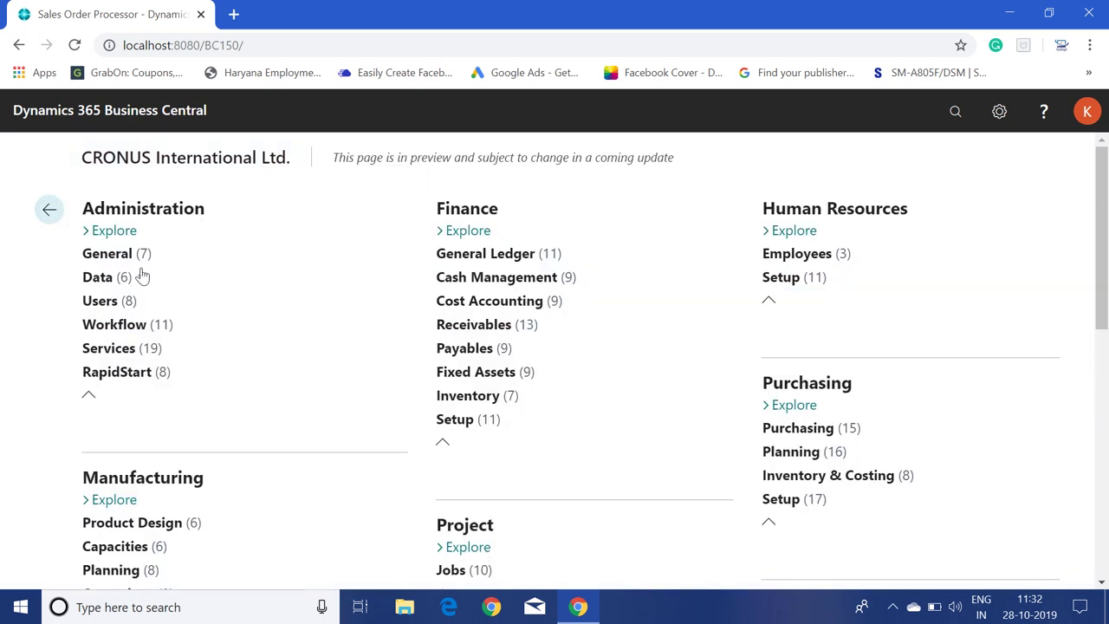
{"action": "mouse_move", "coordinate": [1107, 271]}
{"action": "left_mouse_down"}
{"action": "mouse_move", "coordinate": [1106, 563]}
{"action": "mouse_move", "coordinate": [1107, 272]}
{"action": "left_mouse_up"}
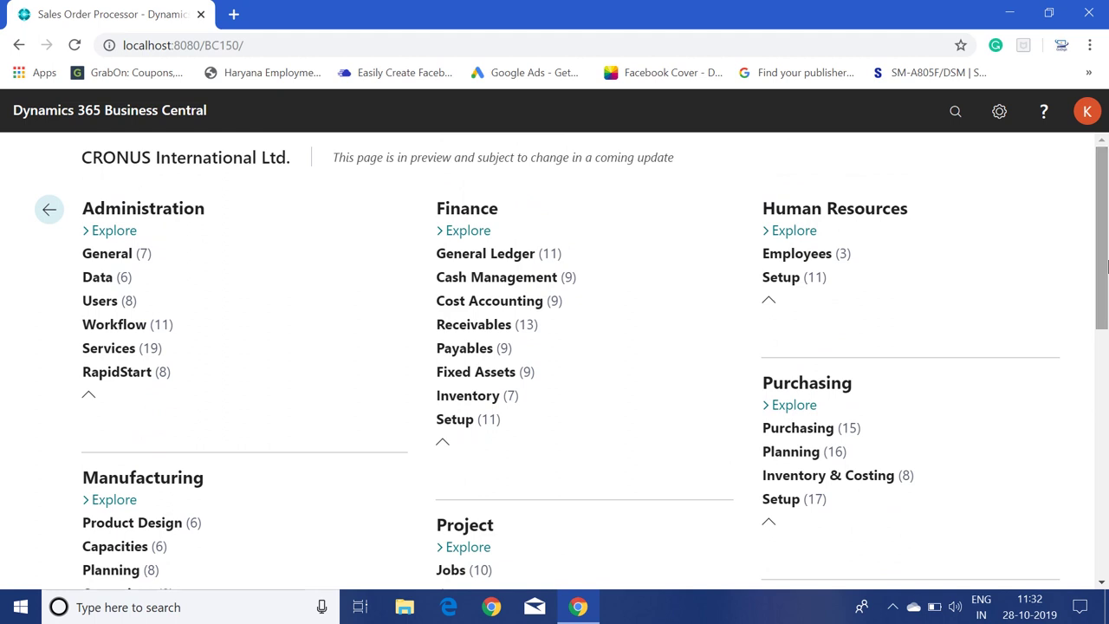
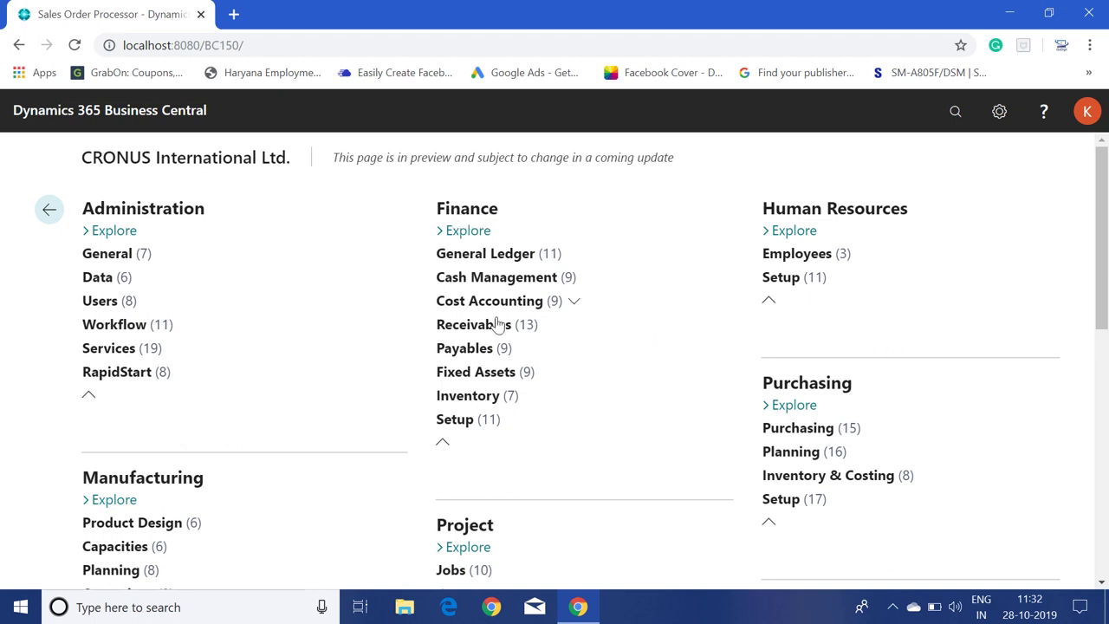
Open VAT Posting Setup from the Finance setup pages, hide its Views pane, review the posting columns, and leave the page.
{"action": "left_click", "coordinate": [515, 428]}
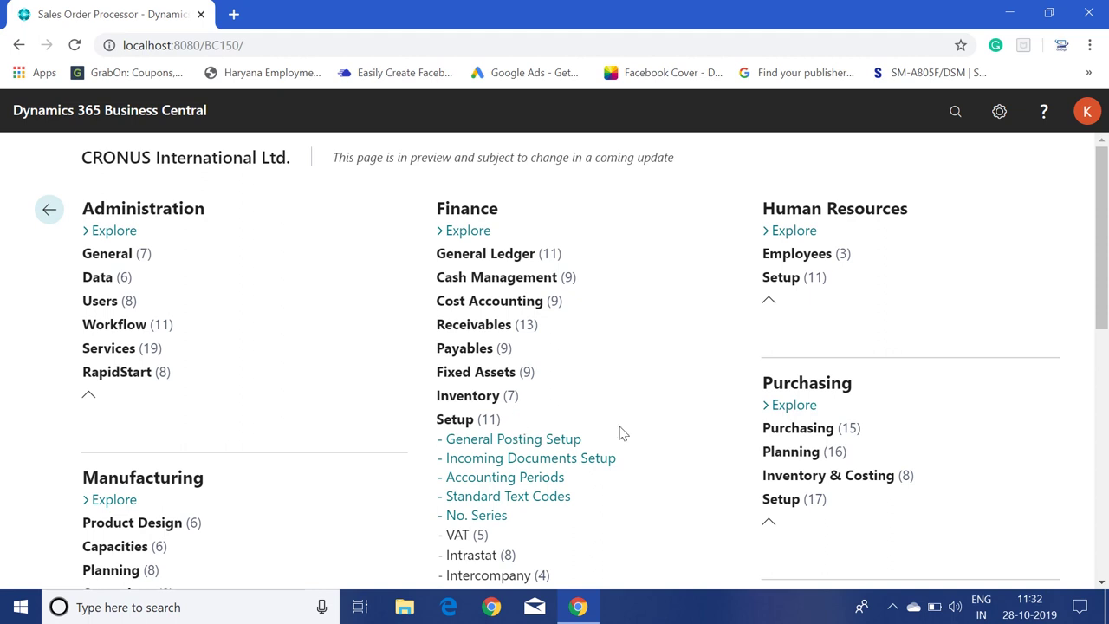
{"action": "left_click_drag", "start_coordinate": [1105, 303], "coordinate": [1105, 367]}
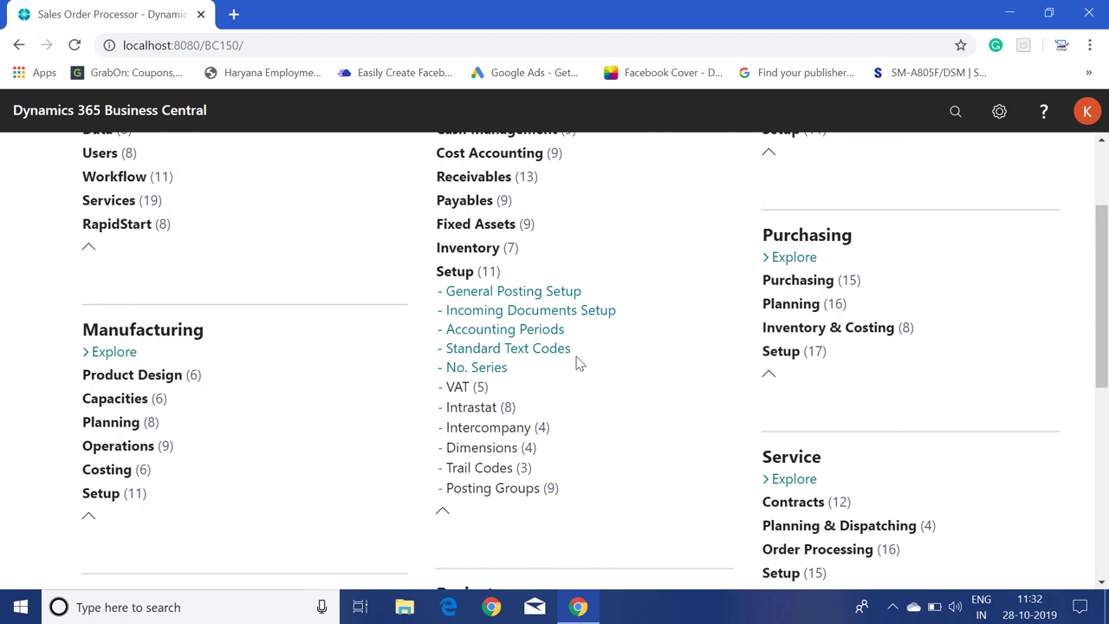
{"action": "left_click", "coordinate": [500, 388]}
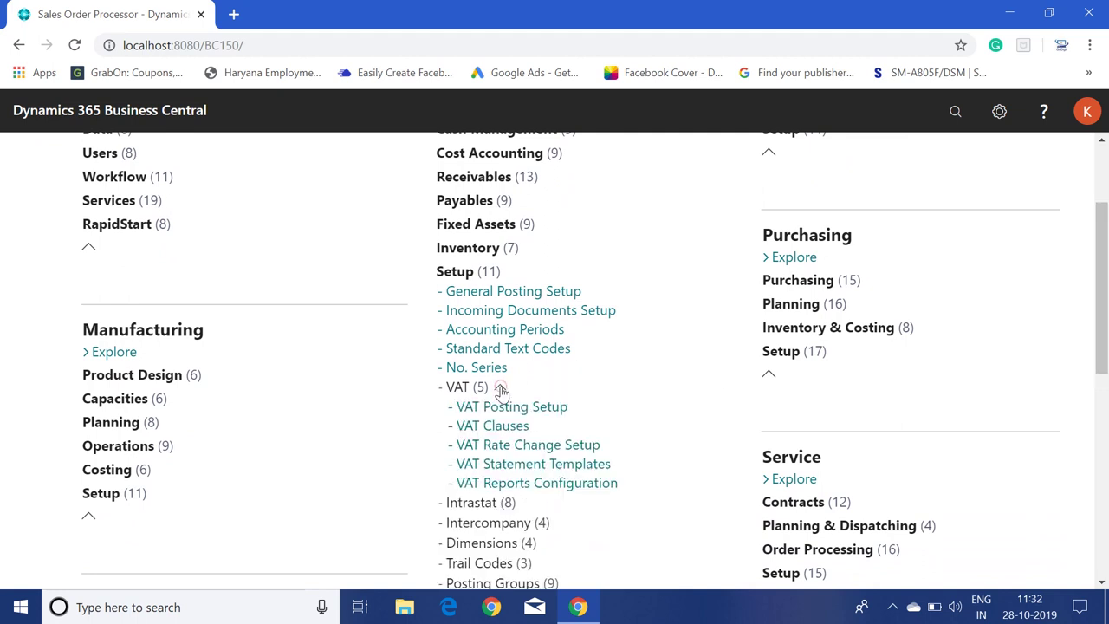
{"action": "left_click", "coordinate": [539, 417]}
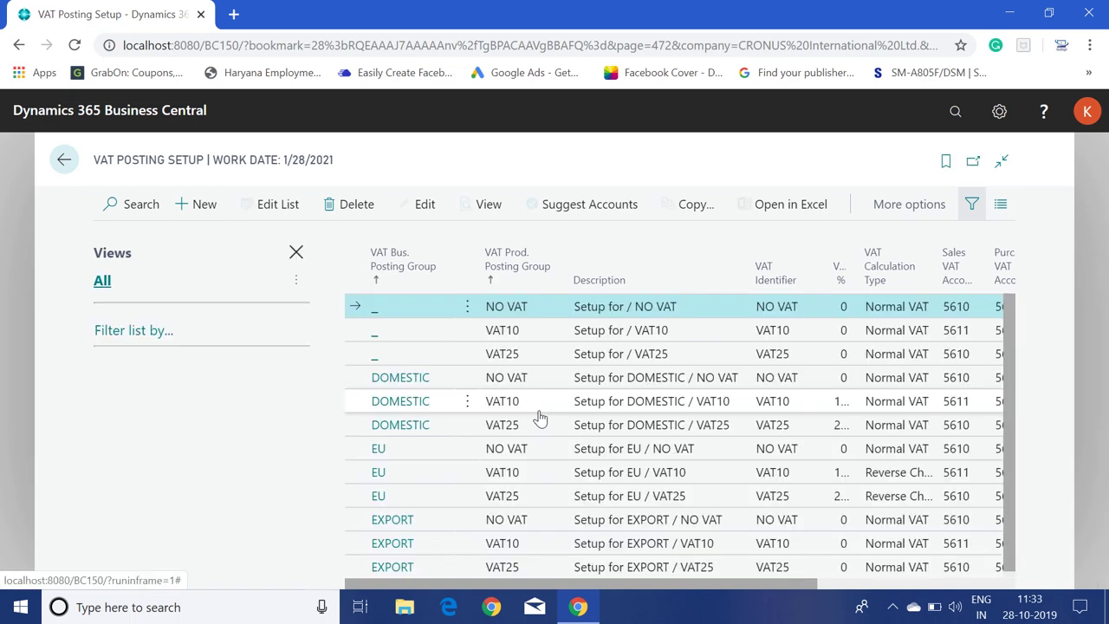
{"action": "left_click", "coordinate": [297, 251]}
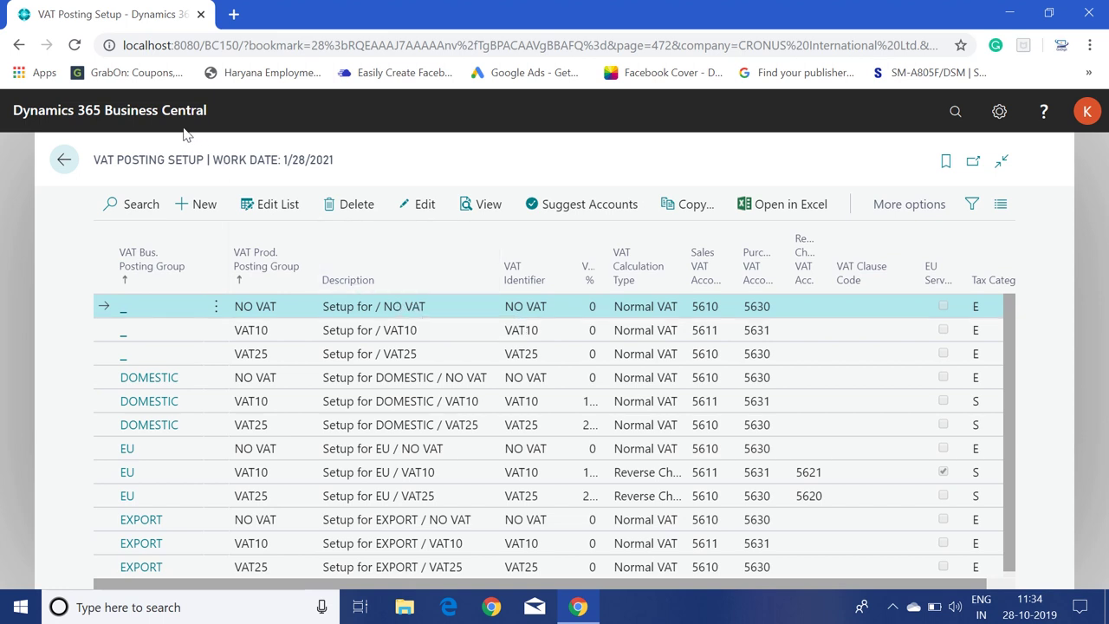
{"action": "left_click", "coordinate": [66, 162]}
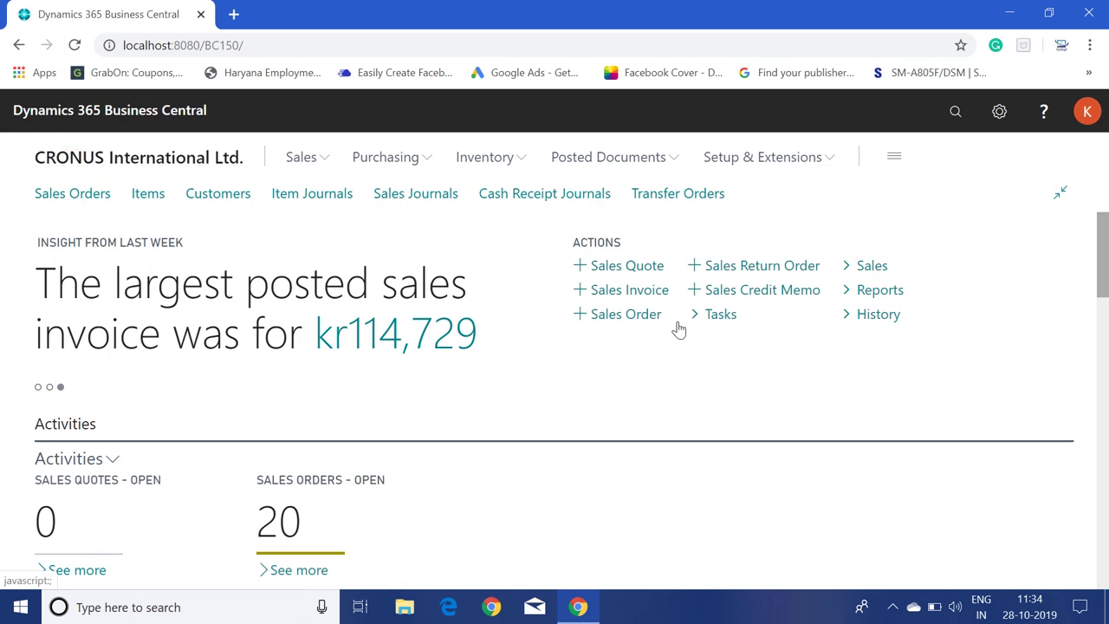
Explore all Finance pages and open General Ledger Setup from the General Ledger setup group.
{"action": "left_click", "coordinate": [891, 160]}
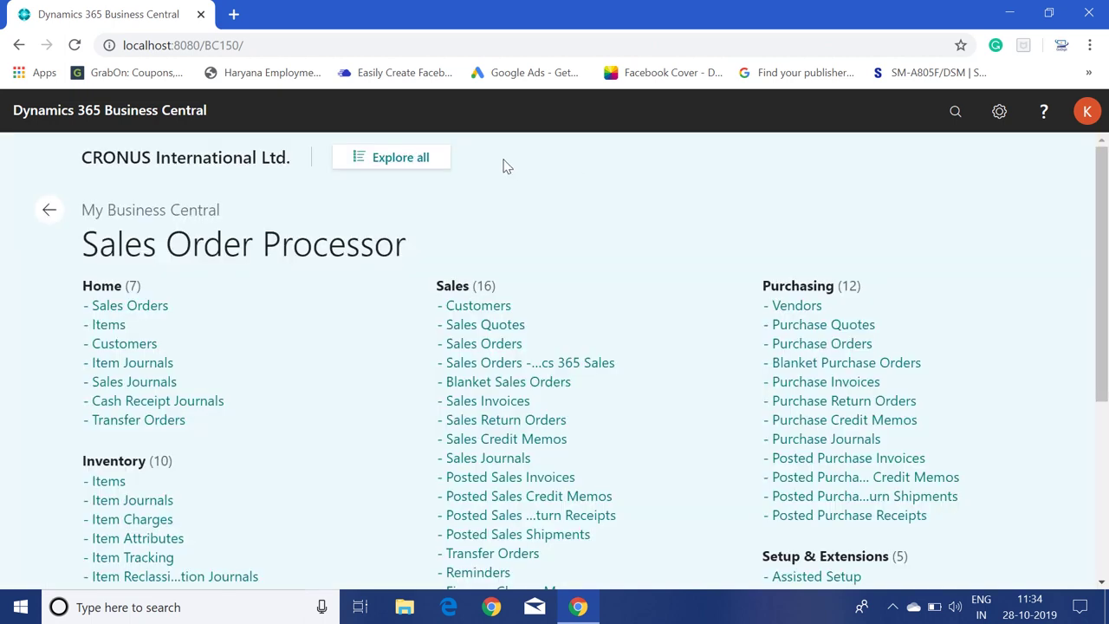
{"action": "left_click", "coordinate": [417, 160]}
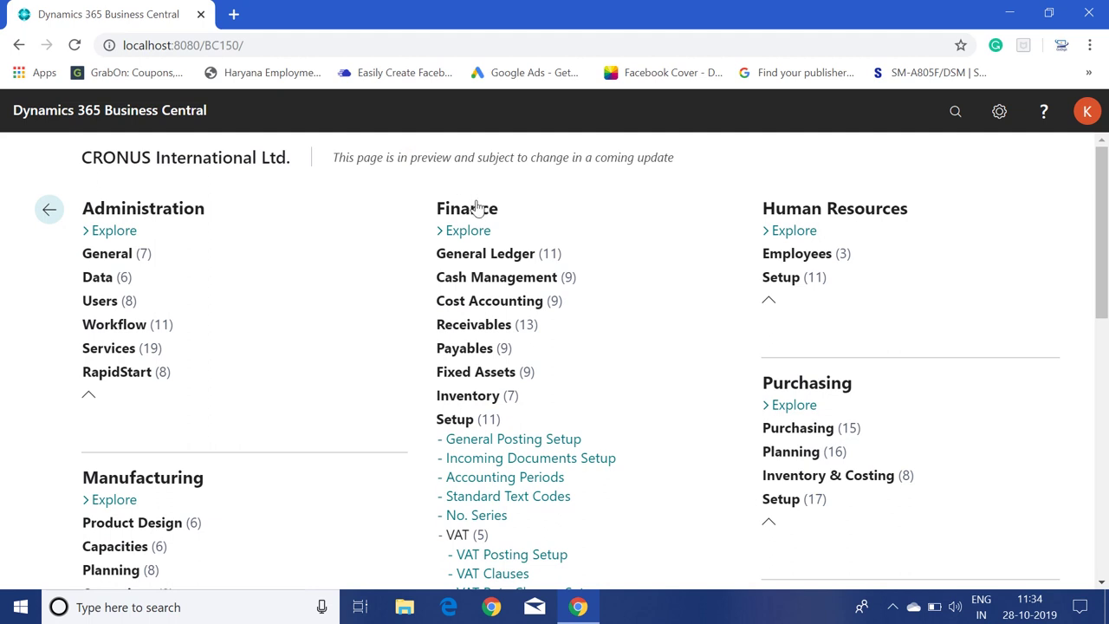
{"action": "left_click", "coordinate": [483, 236]}
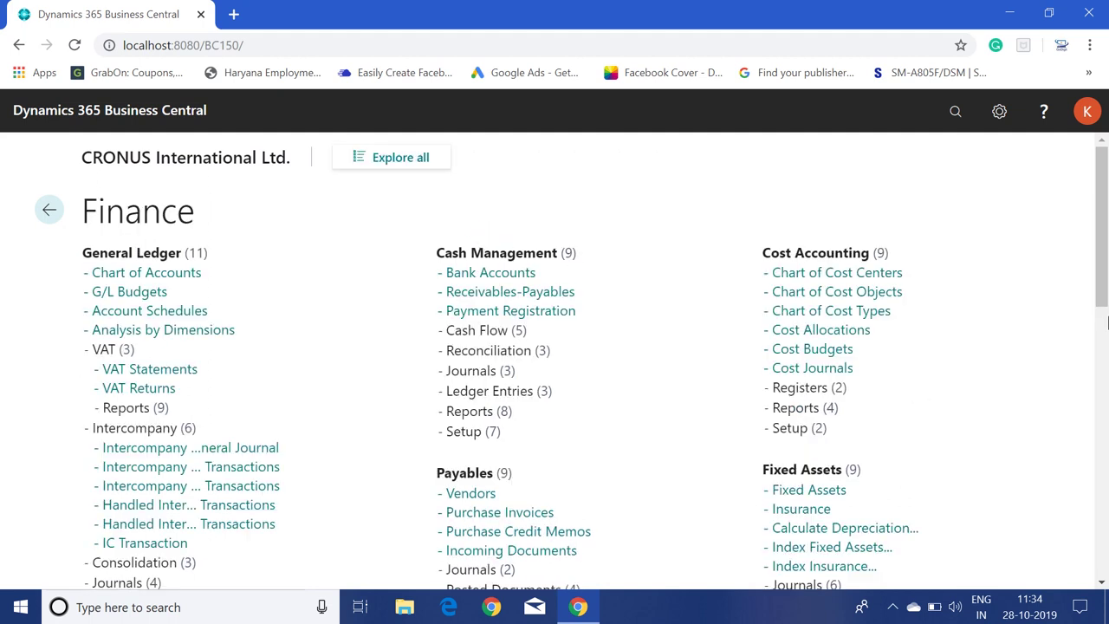
{"action": "left_click", "coordinate": [1103, 296]}
{"action": "left_click_drag", "start_coordinate": [1103, 297], "coordinate": [1102, 416]}
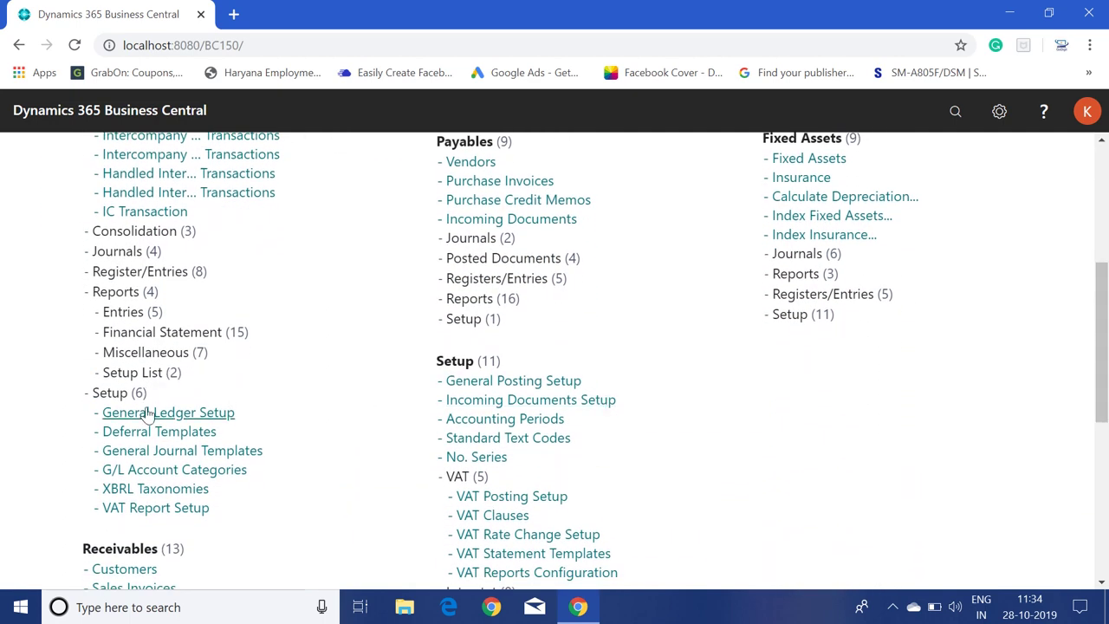
{"action": "left_click", "coordinate": [223, 414]}
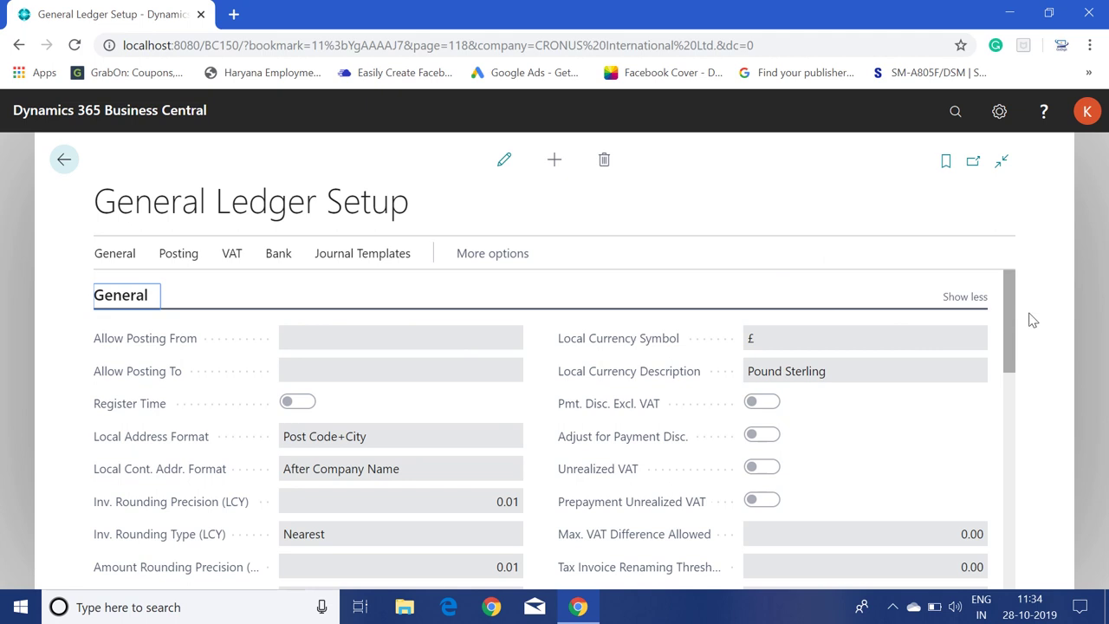
Enable Unrealized VAT and Prepayment Unrealized VAT in the General Ledger Setup, and close the page.
{"action": "scroll", "coordinate": [1013, 312], "scroll_direction": "down", "scroll_amount": 1}
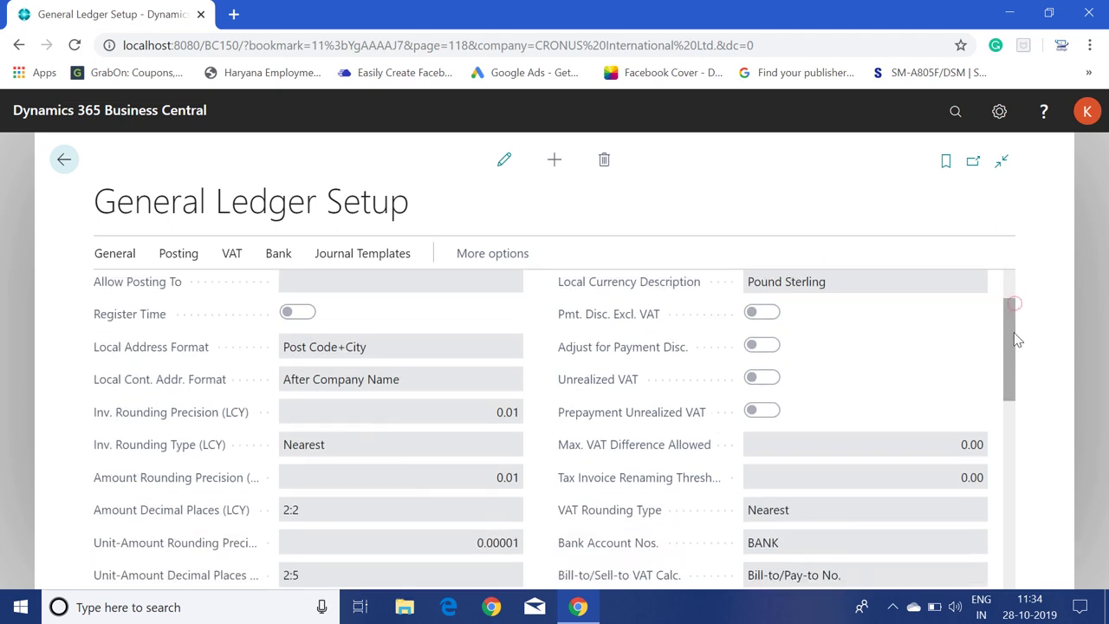
{"action": "left_click", "coordinate": [505, 160]}
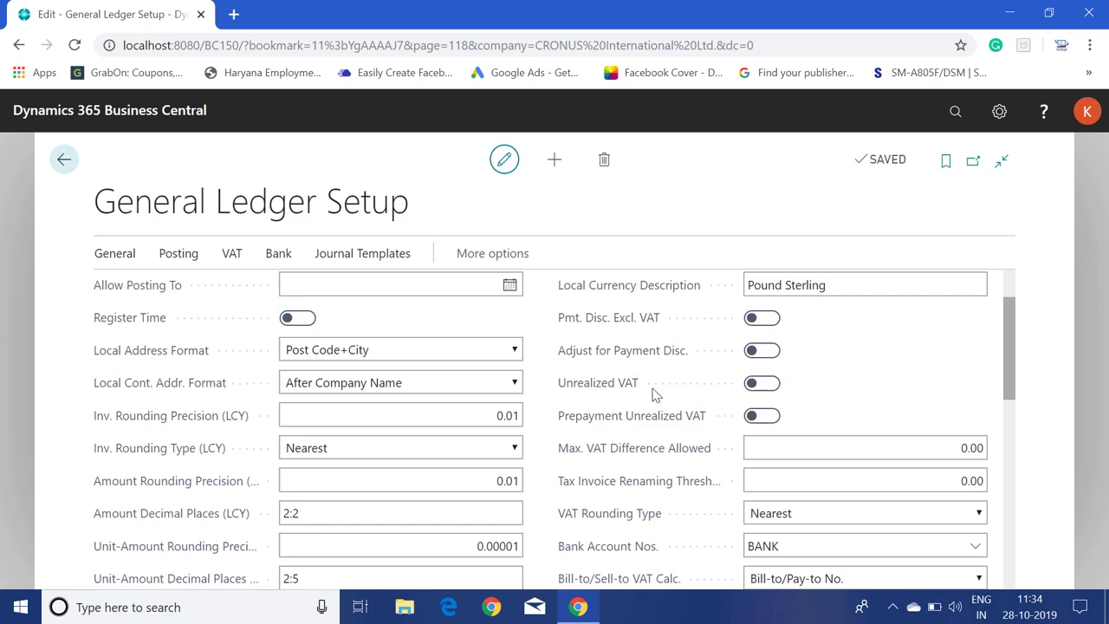
{"action": "left_click", "coordinate": [776, 391]}
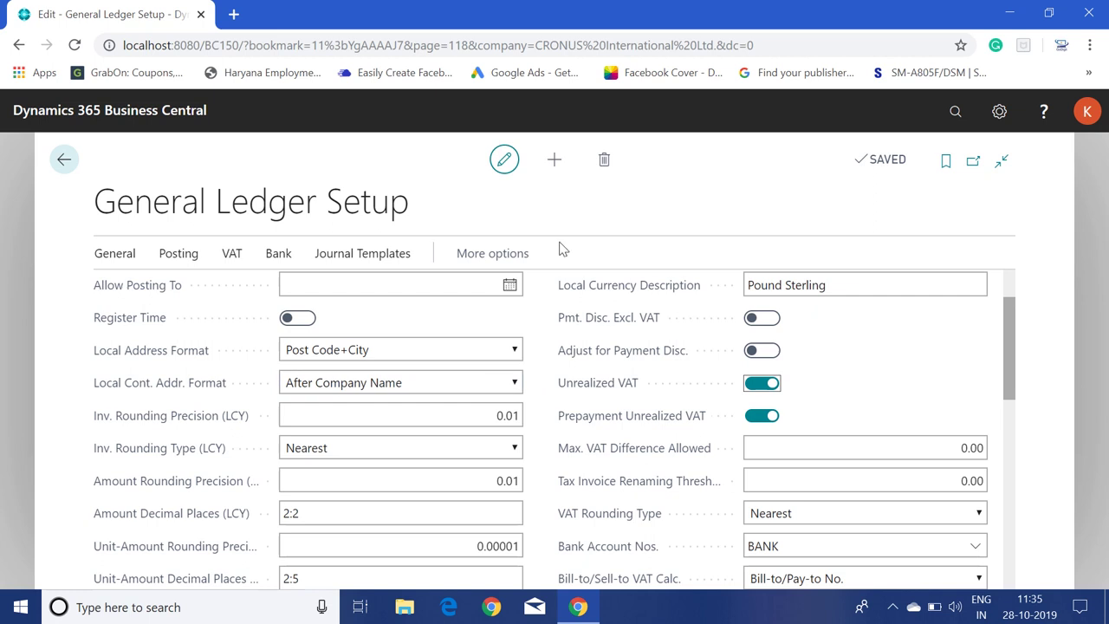
{"action": "left_click", "coordinate": [65, 160]}
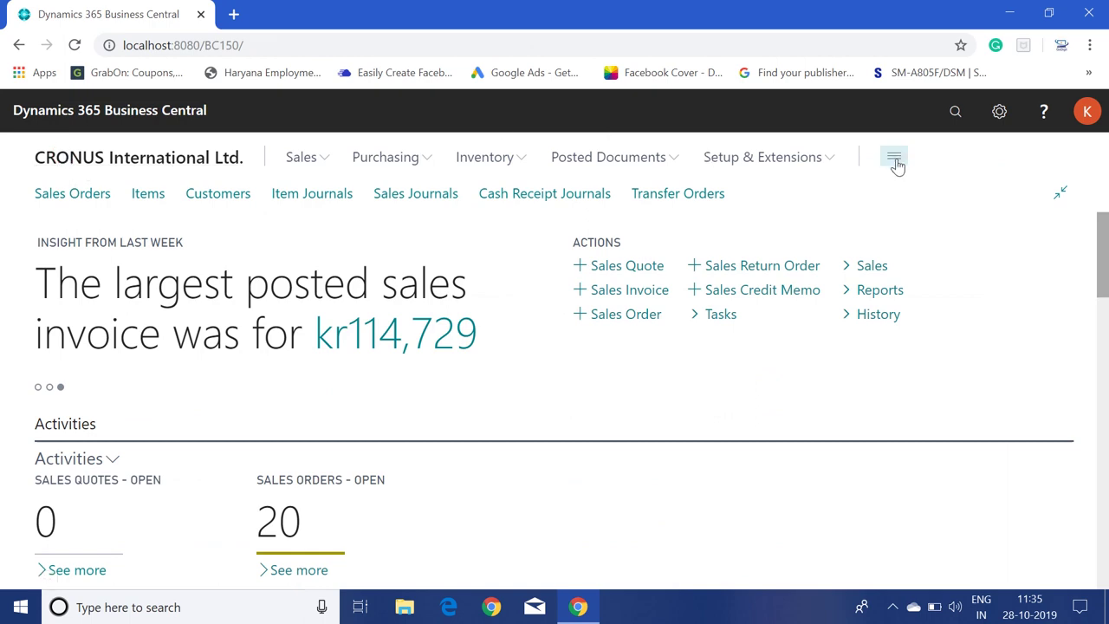
Reopen VAT Posting Setup to examine the Unrealized VAT Type and the sales and purchase unrealized VAT account columns, and close it.
{"action": "left_click", "coordinate": [895, 161]}
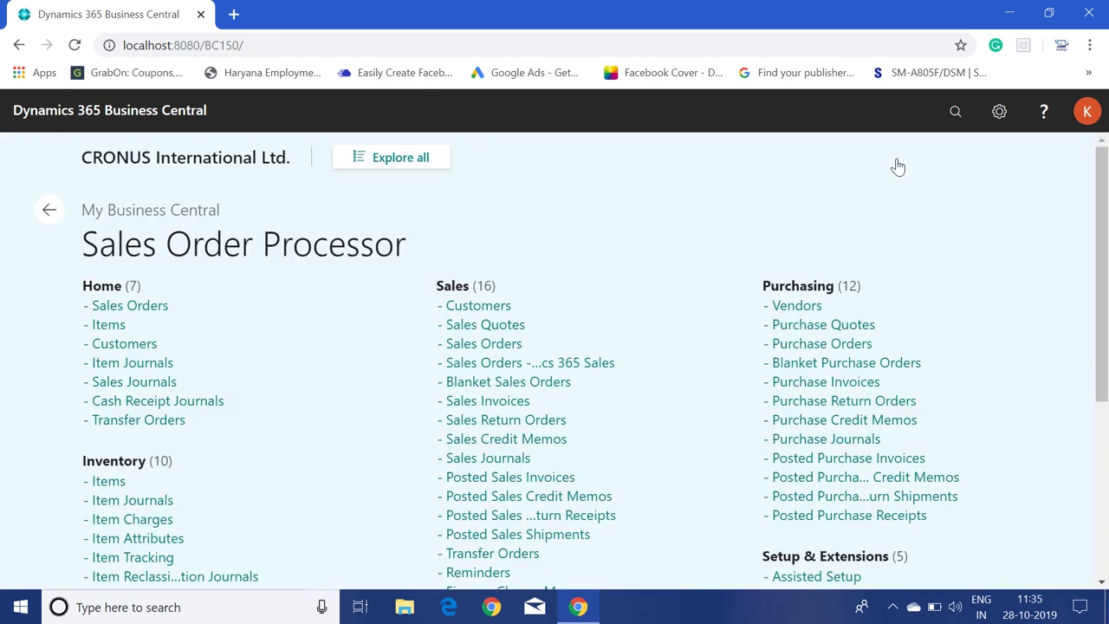
{"action": "left_click", "coordinate": [390, 165]}
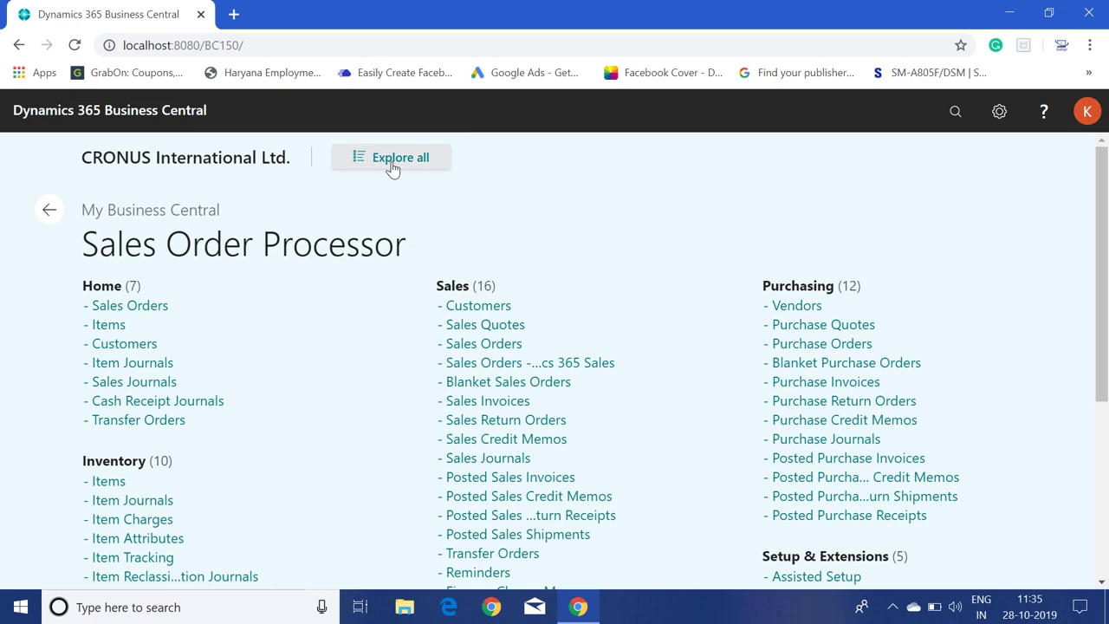
{"action": "scroll", "coordinate": [1107, 258], "scroll_direction": "down", "scroll_amount": 2}
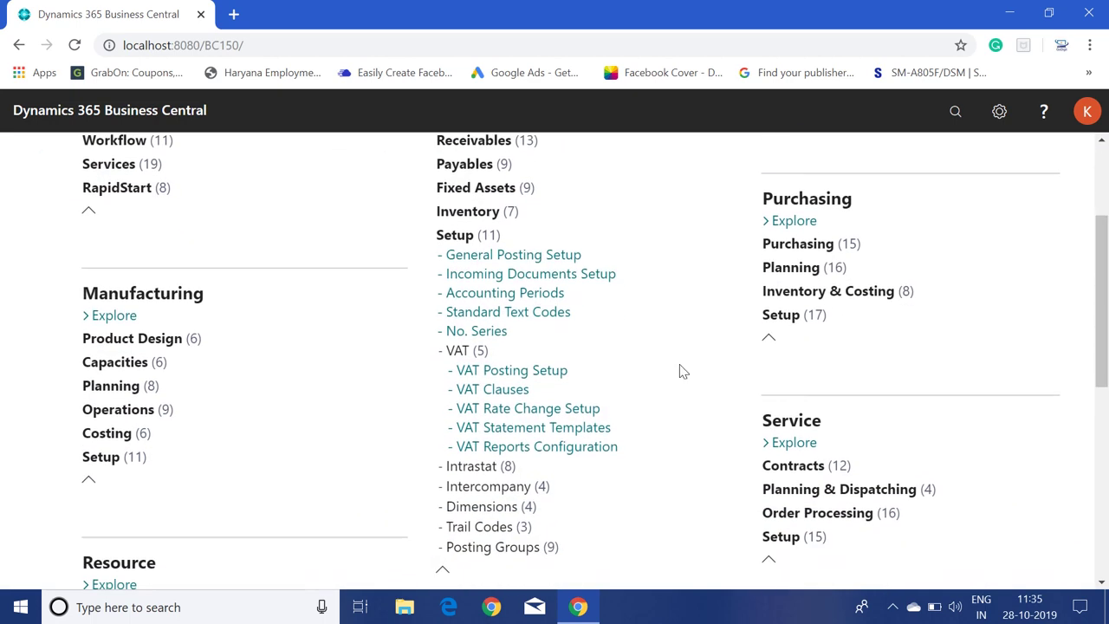
{"action": "left_click", "coordinate": [551, 374]}
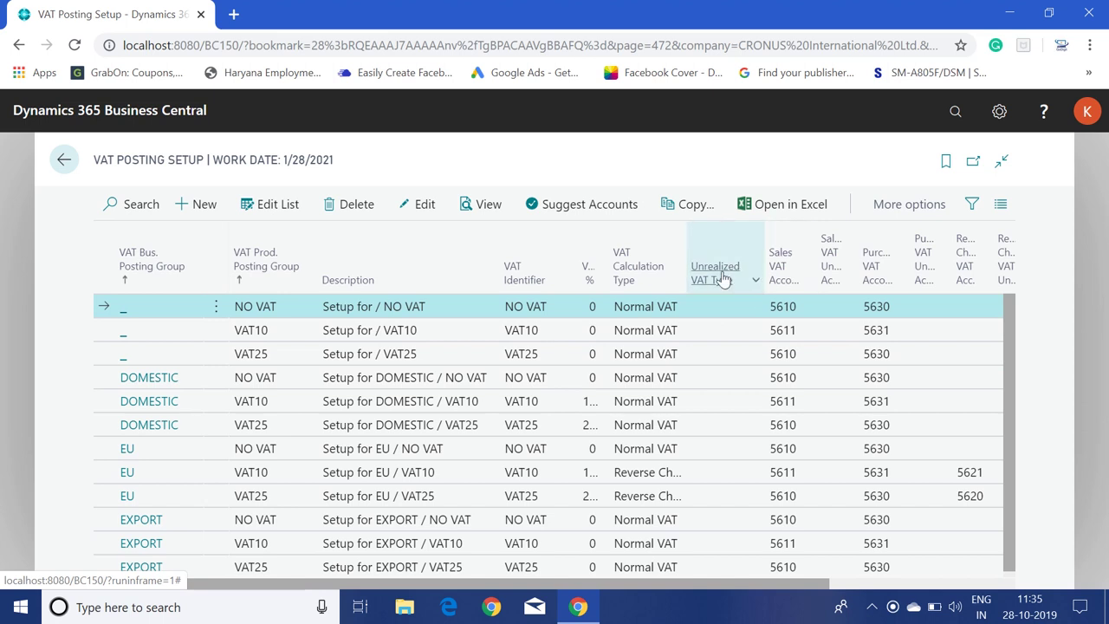
{"action": "mouse_move", "coordinate": [737, 275]}
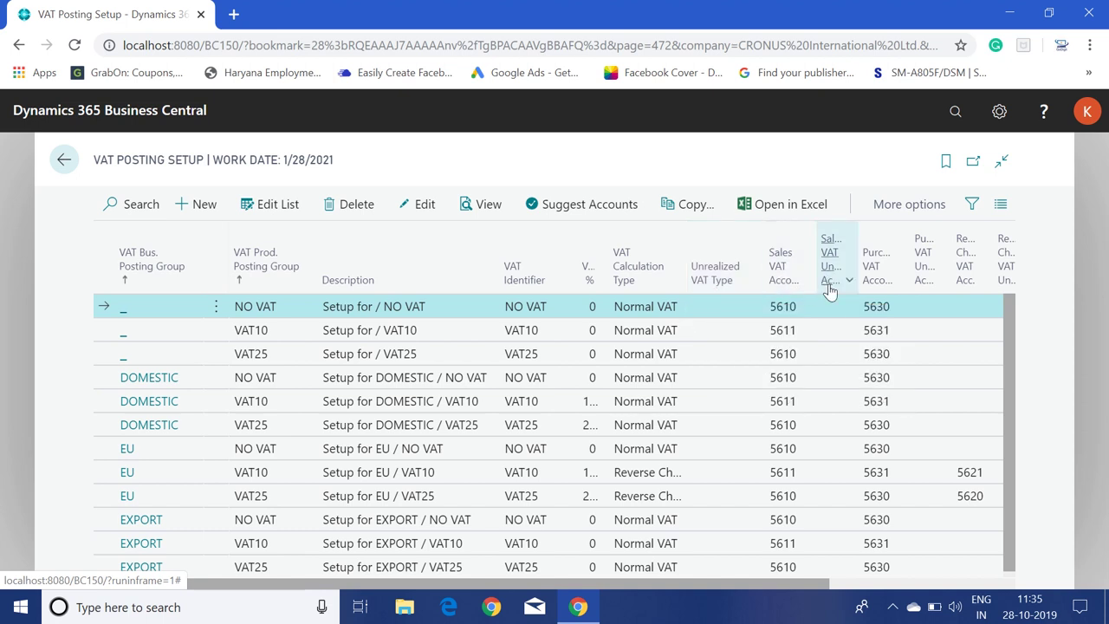
{"action": "mouse_move", "coordinate": [829, 290]}
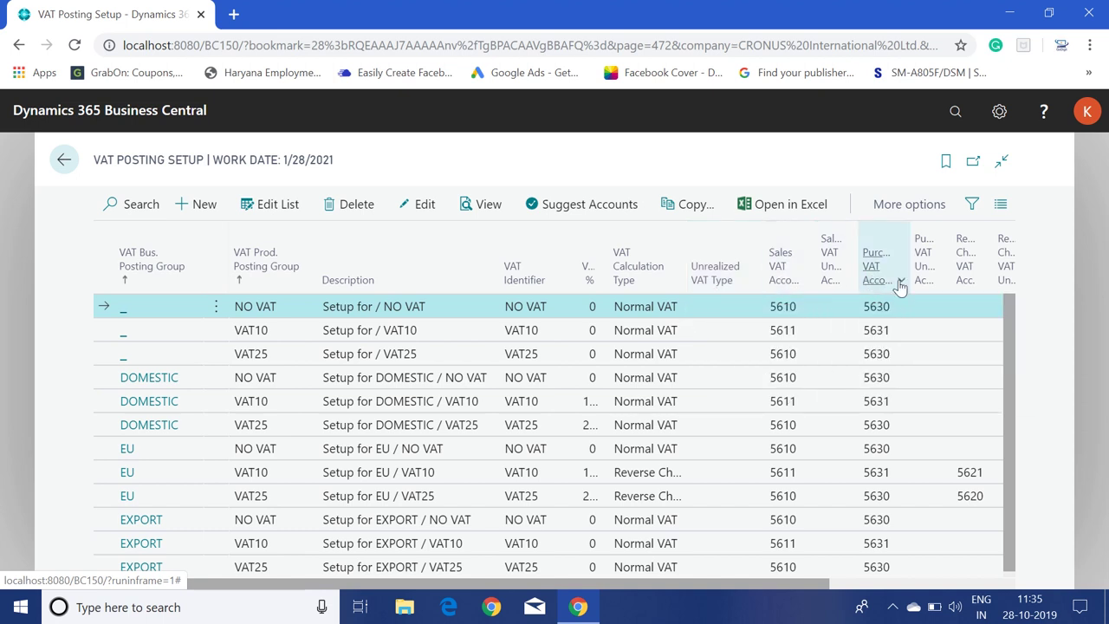
{"action": "mouse_move", "coordinate": [925, 285]}
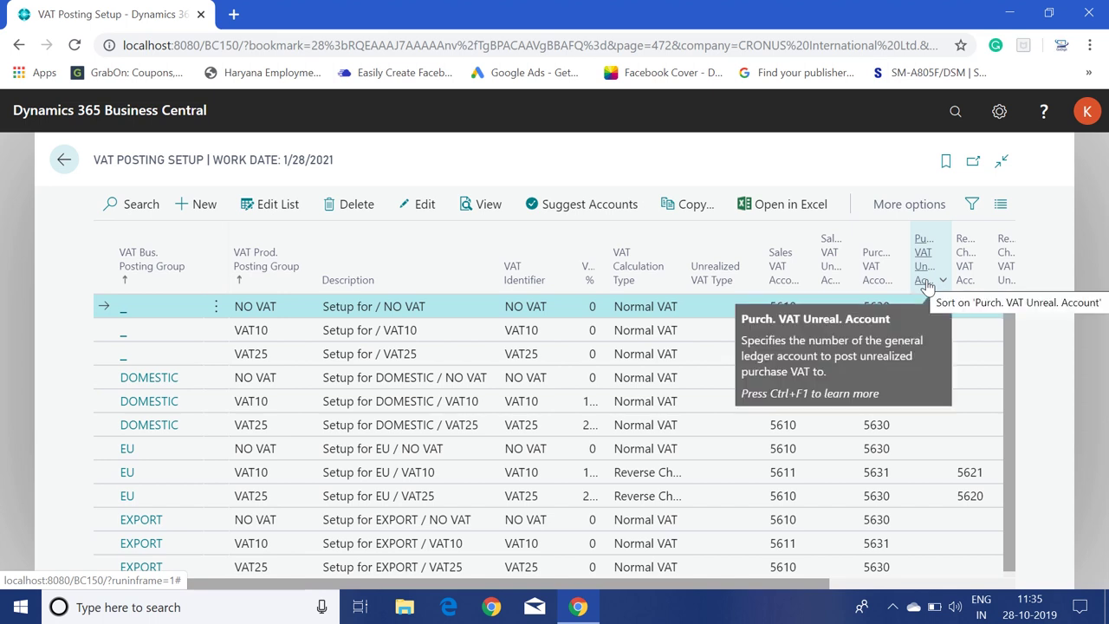
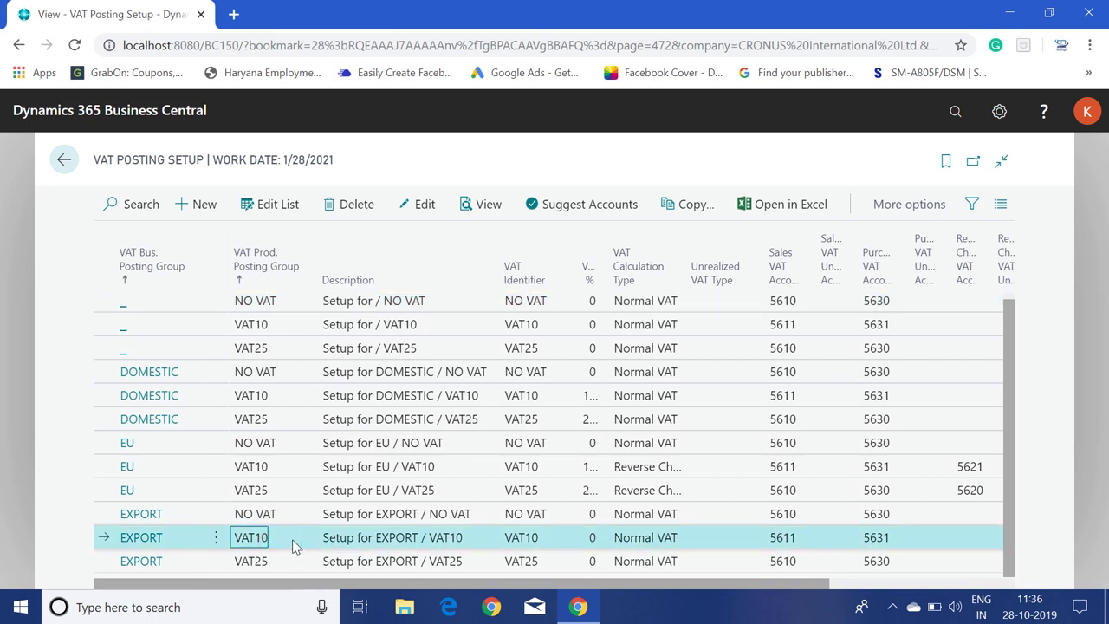
{"action": "left_click", "coordinate": [63, 160]}
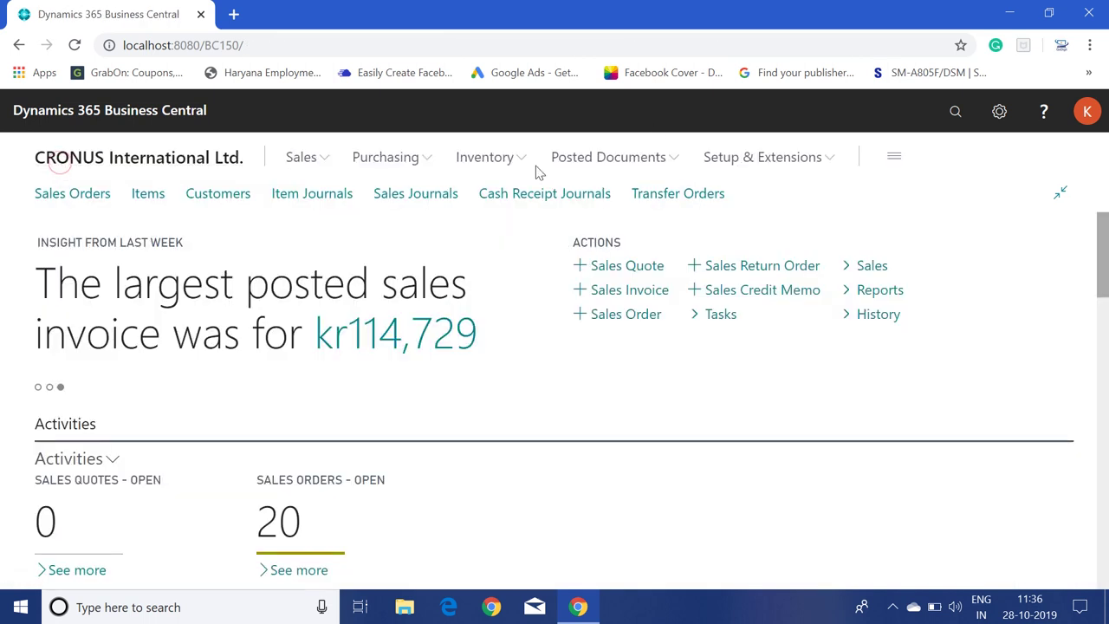
Search for "vat pro" and open the VAT Product Posting Groups page.
{"action": "left_click", "coordinate": [954, 119]}
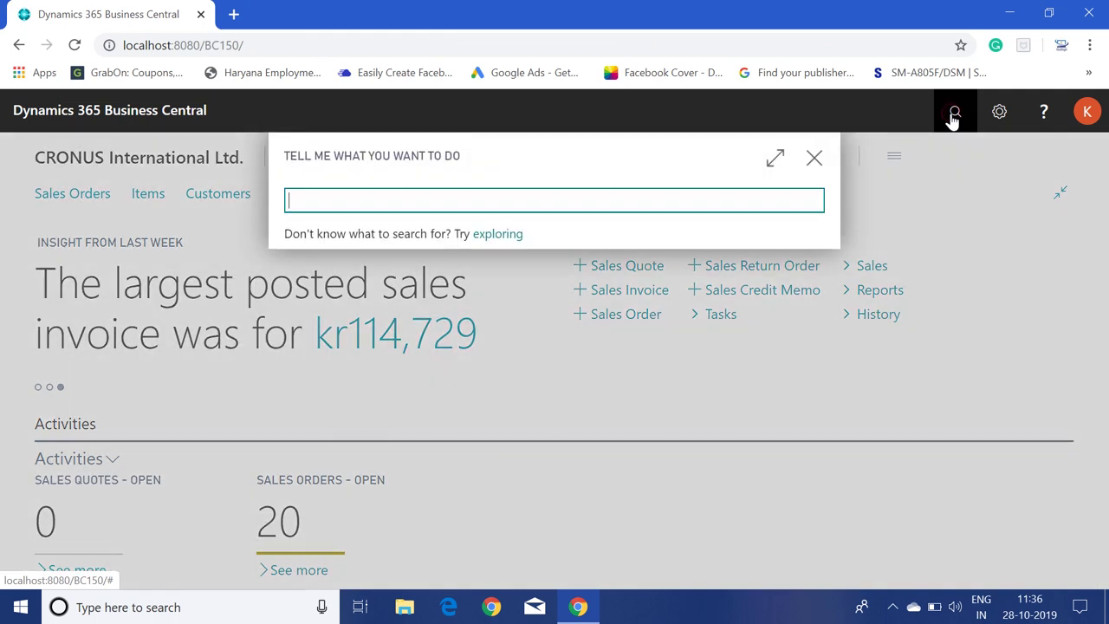
{"action": "type", "text": "vat pro"}
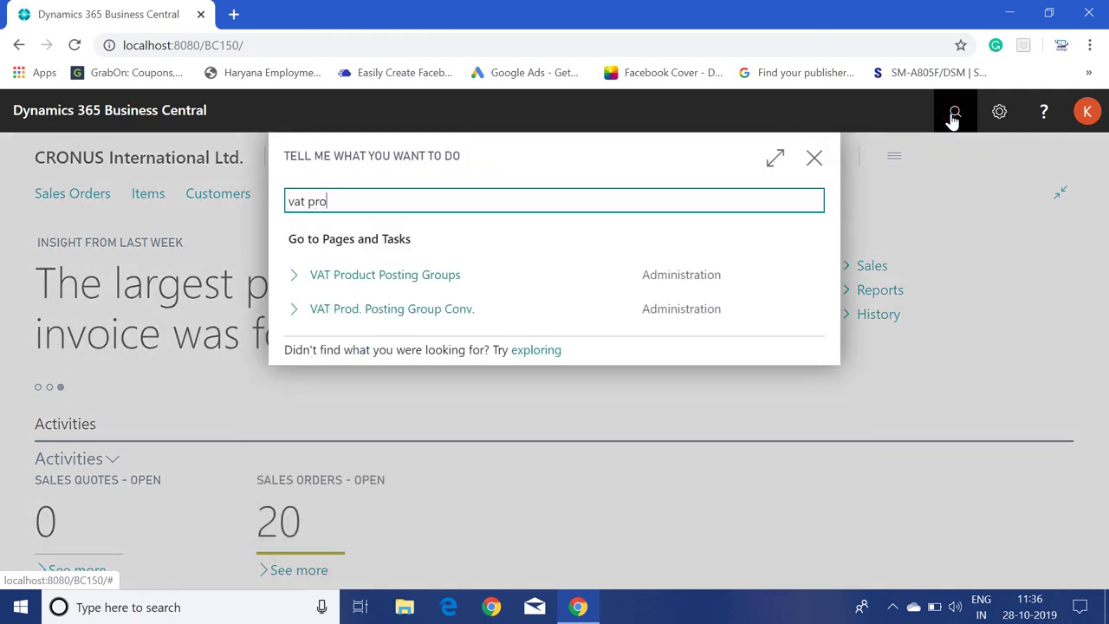
{"action": "left_click", "coordinate": [428, 285]}
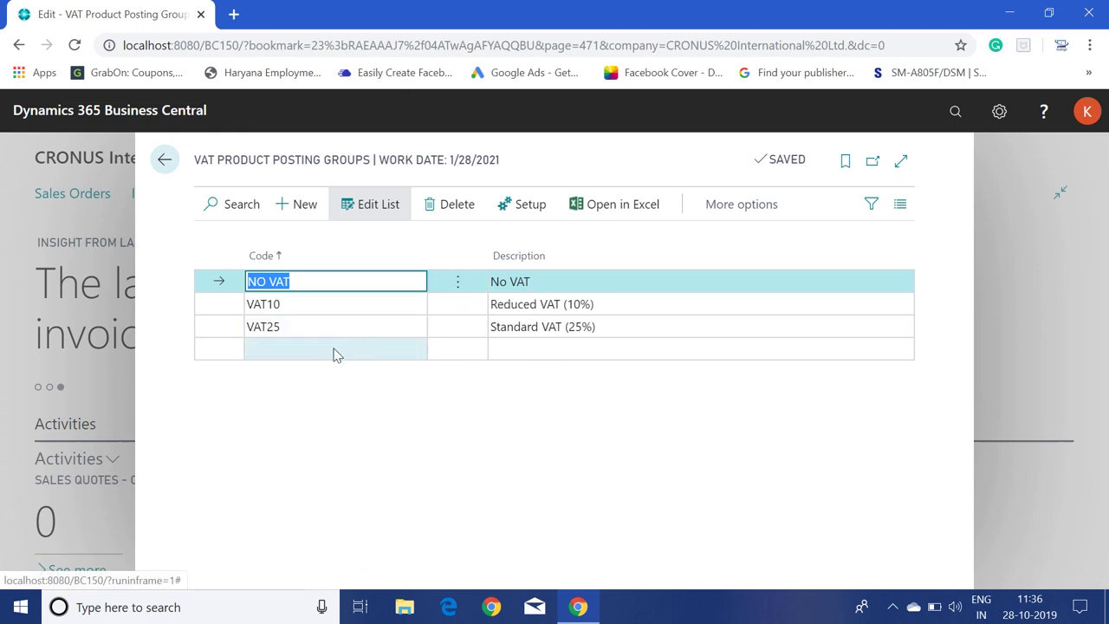
Add a VAT product posting group with code DEF-VAT and description "Deferred VAT or Unrealized VAT".
{"action": "left_click", "coordinate": [316, 352]}
{"action": "type", "text": "Def-Vat"}
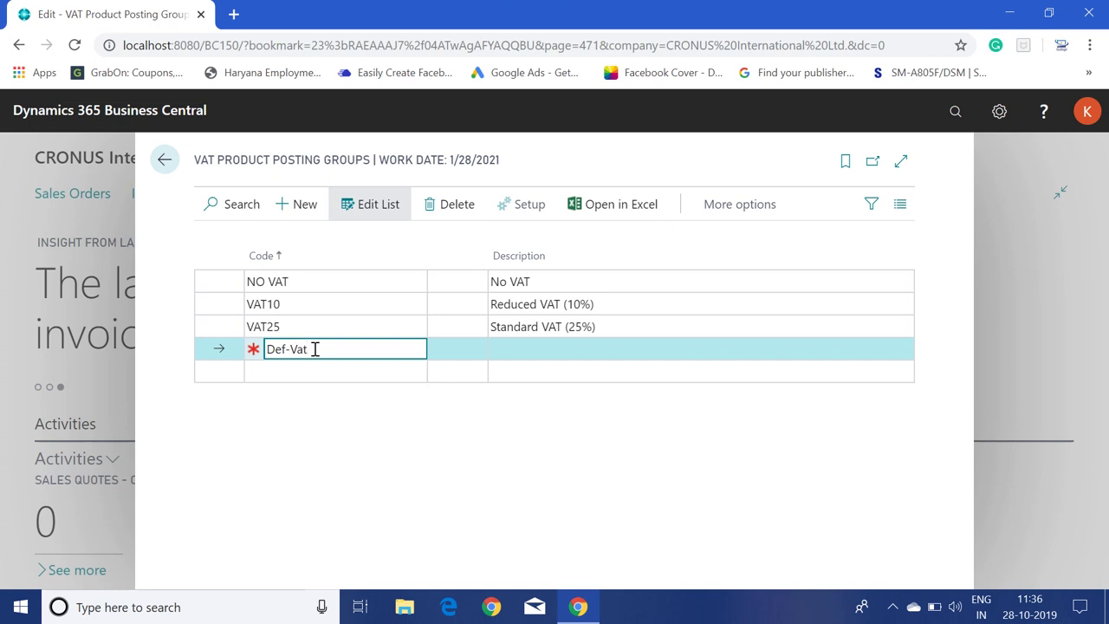
{"action": "key", "text": "Tab"}
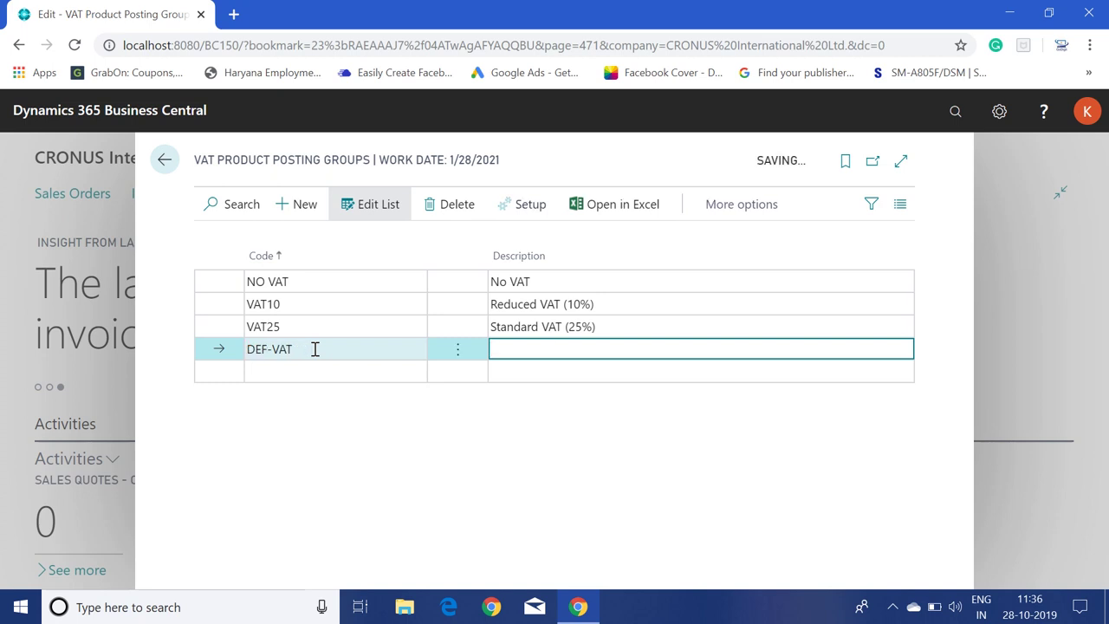
{"action": "type", "text": "Deferred"}
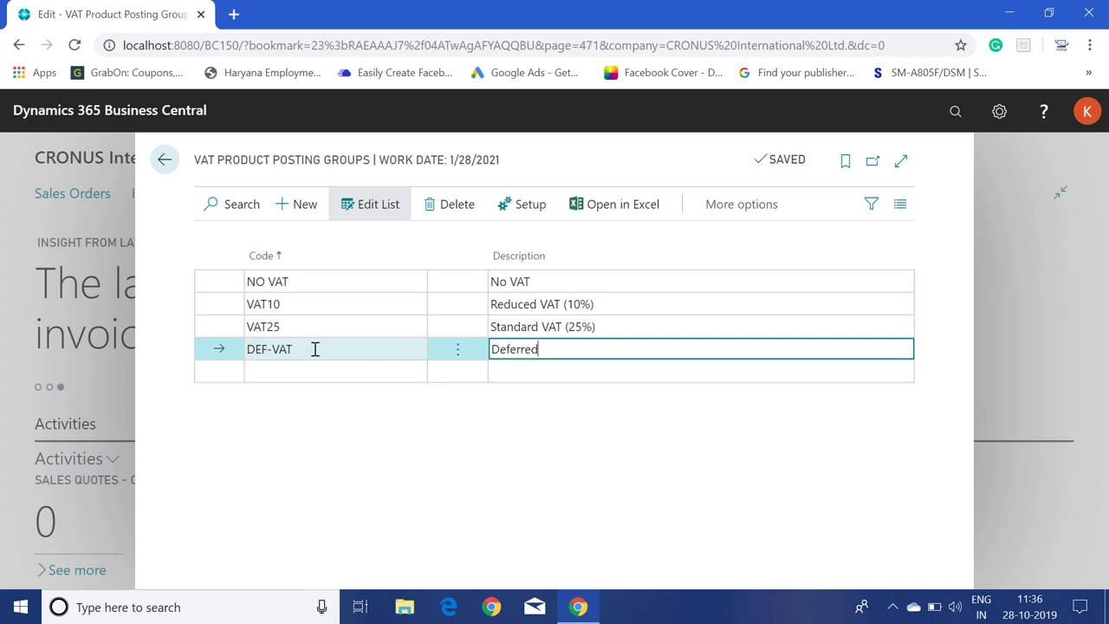
{"action": "type", "text": " VAT or Unrealized VAT"}
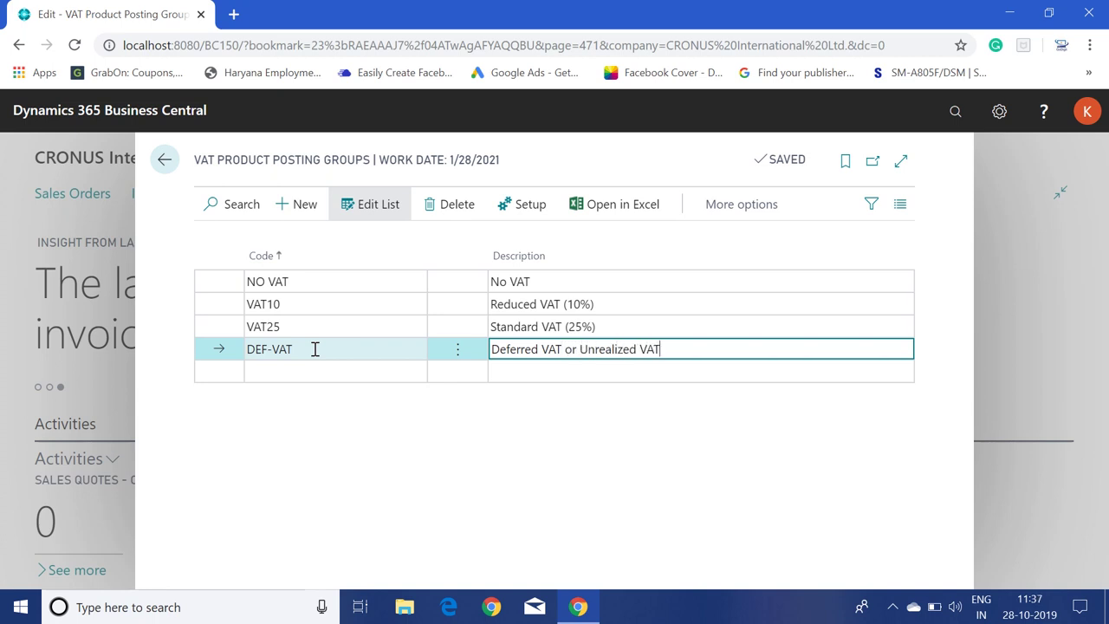
Open the VAT Posting Setup for the DEF-VAT group and assign the DOMESTIC VAT business posting group to its line.
{"action": "key", "text": "Return"}
{"action": "left_click", "coordinate": [317, 352]}
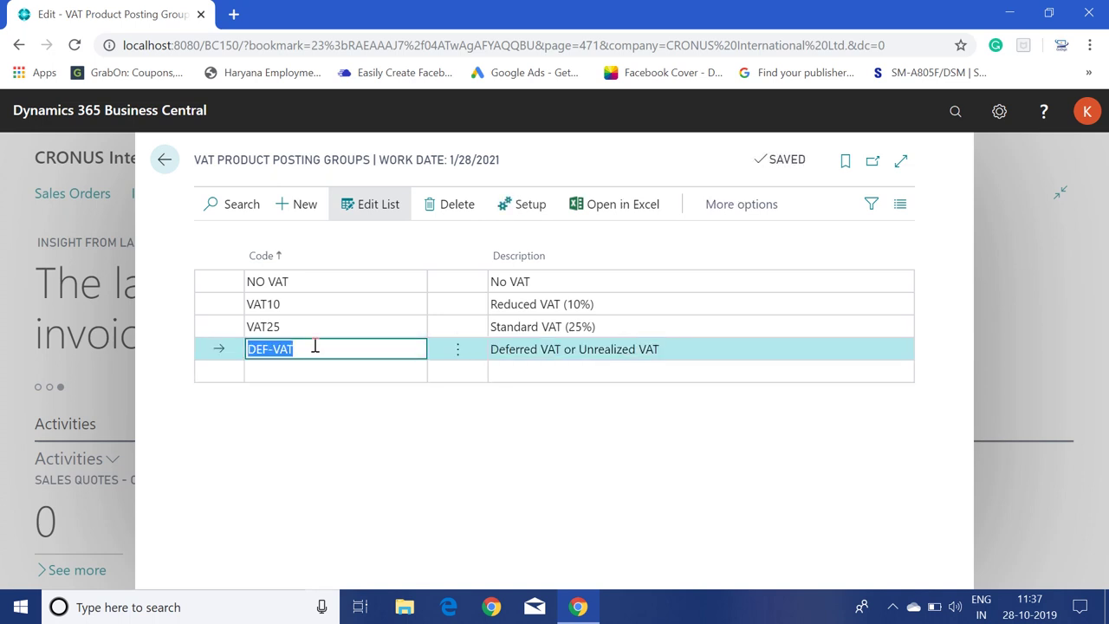
{"action": "mouse_move", "coordinate": [506, 249]}
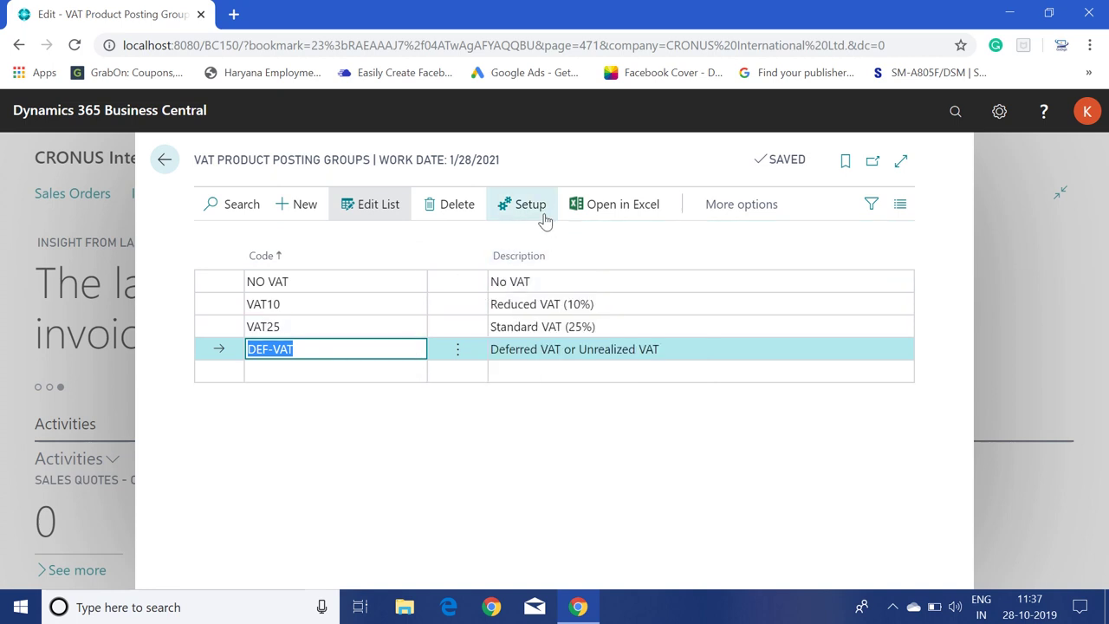
{"action": "left_click", "coordinate": [533, 213]}
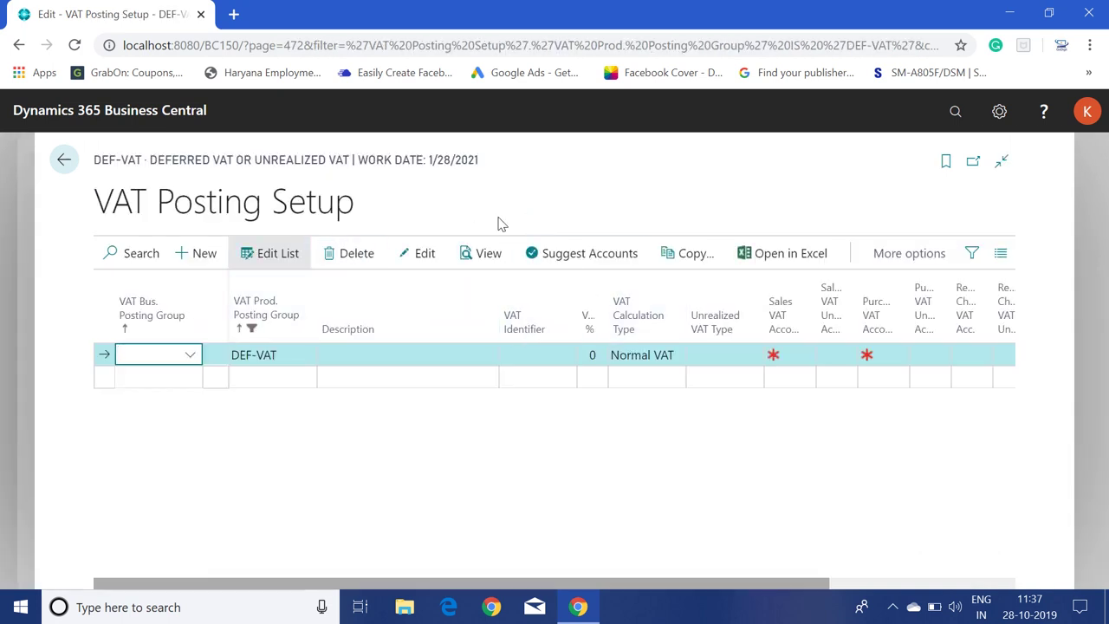
{"action": "left_click", "coordinate": [189, 356]}
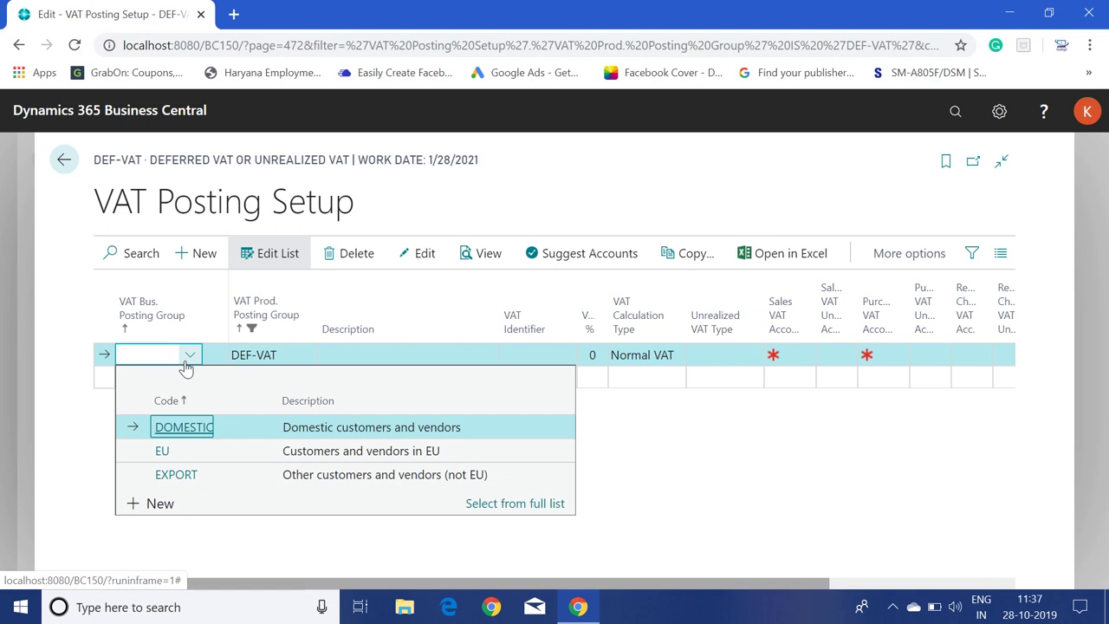
{"action": "key", "text": "Return"}
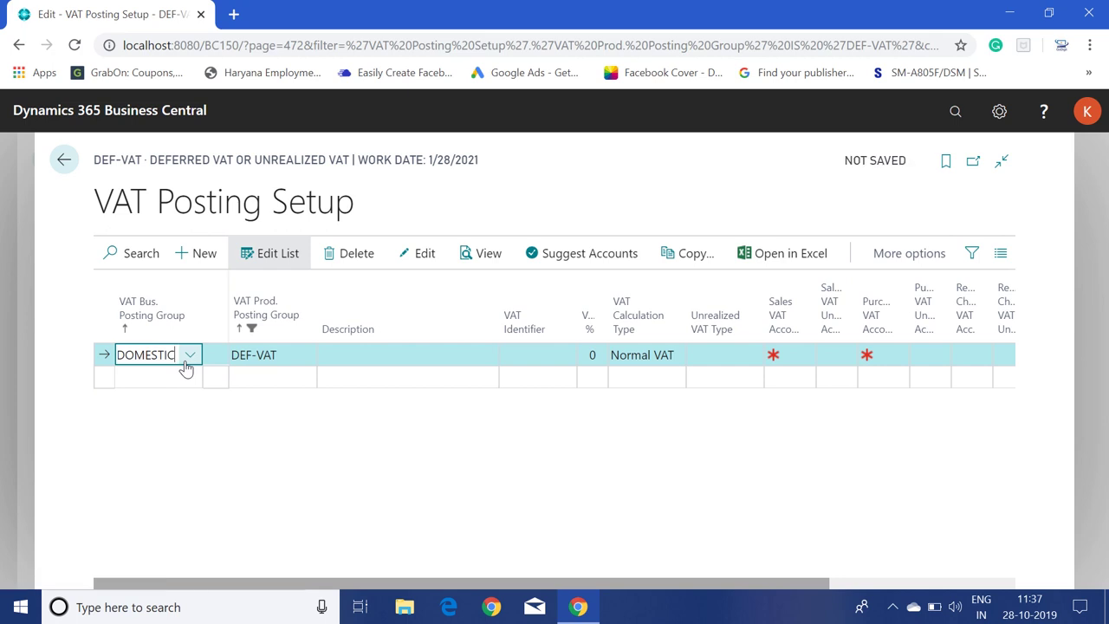
Describe the DOMESTIC/DEF-VAT posting setup line as "Calculation of Def VAT for Domestic".
{"action": "key", "text": "Tab"}
{"action": "key", "text": "Tab"}
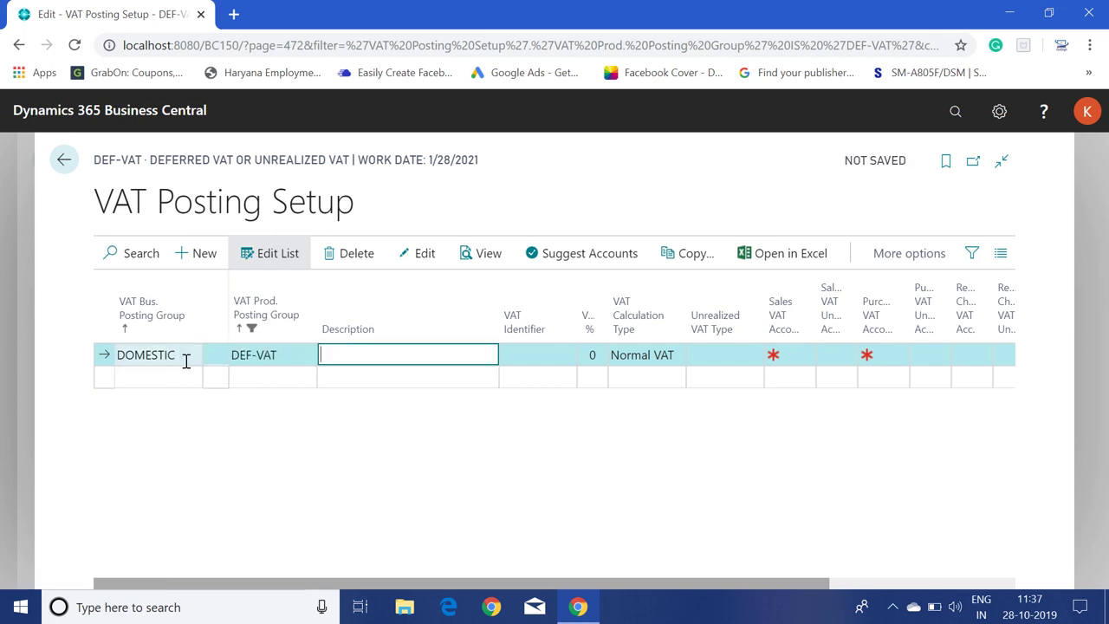
{"action": "type", "text": "Calculatio"}
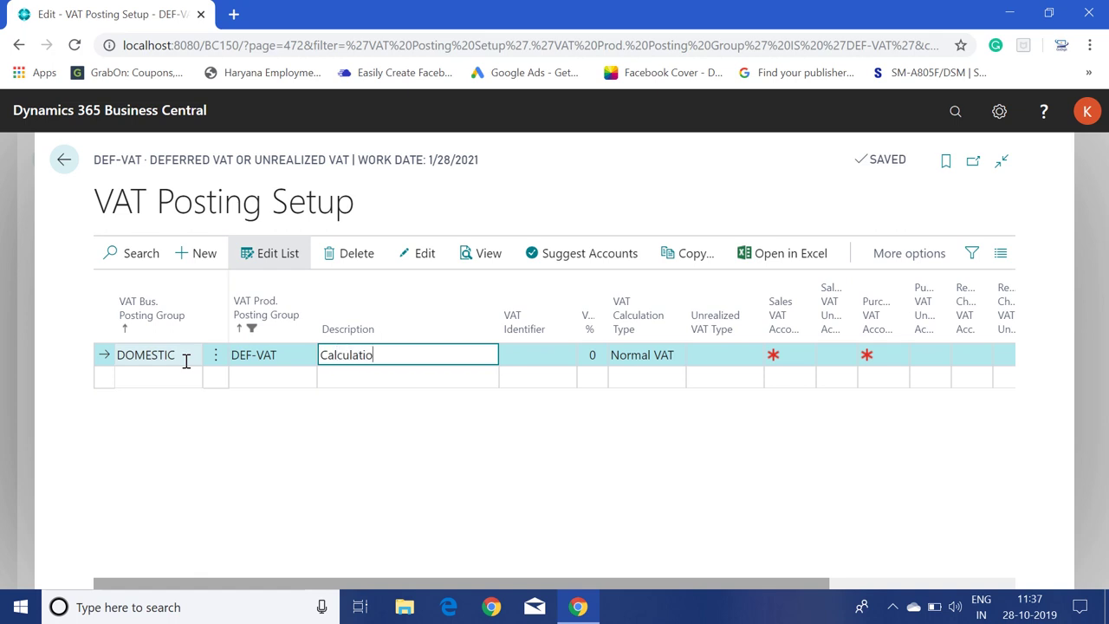
{"action": "type", "text": "n of Def VAT for Dome"}
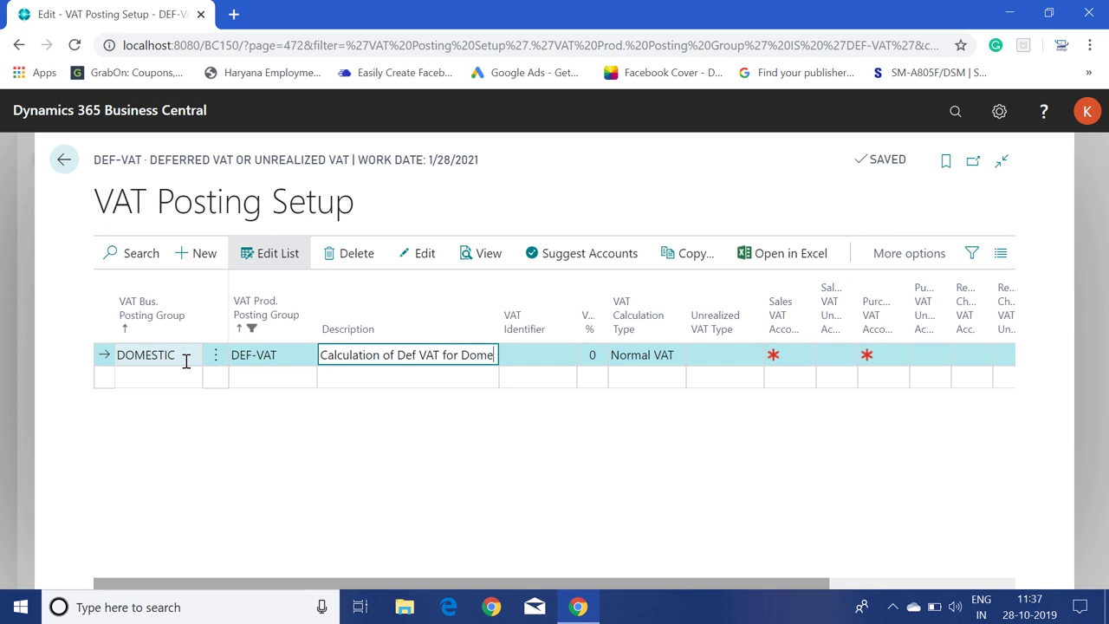
{"action": "type", "text": "stic"}
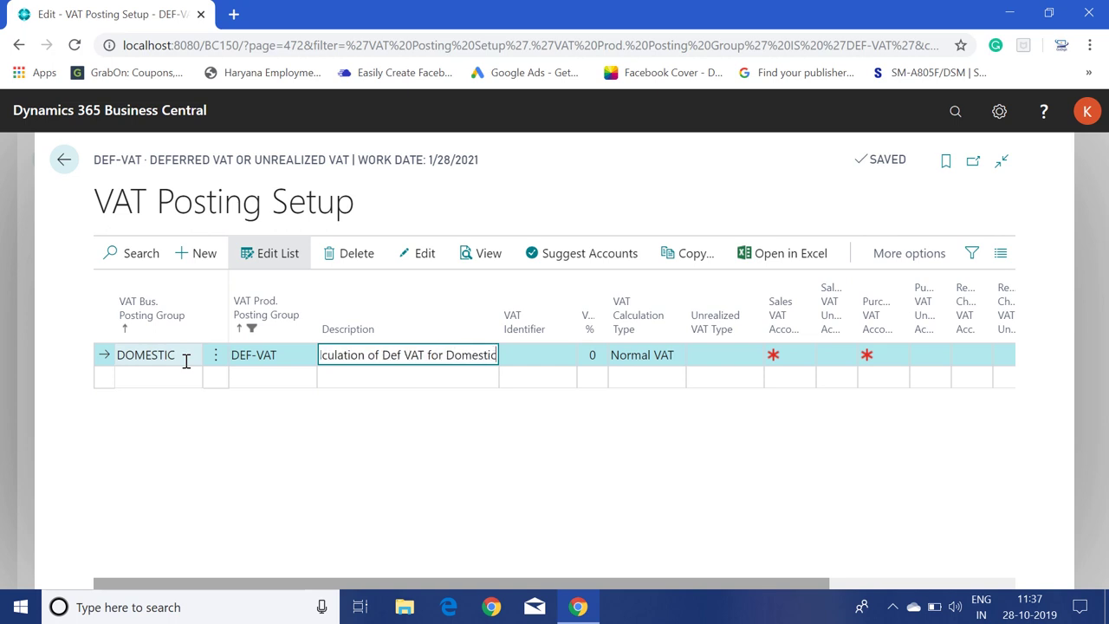
Set the line's VAT Identifier to DEF-VAT and its VAT % to 10.
{"action": "key", "text": "Tab"}
{"action": "type", "text": "DR"}
{"action": "key", "text": "BackSpace"}
{"action": "type", "text": "EF-VAT"}
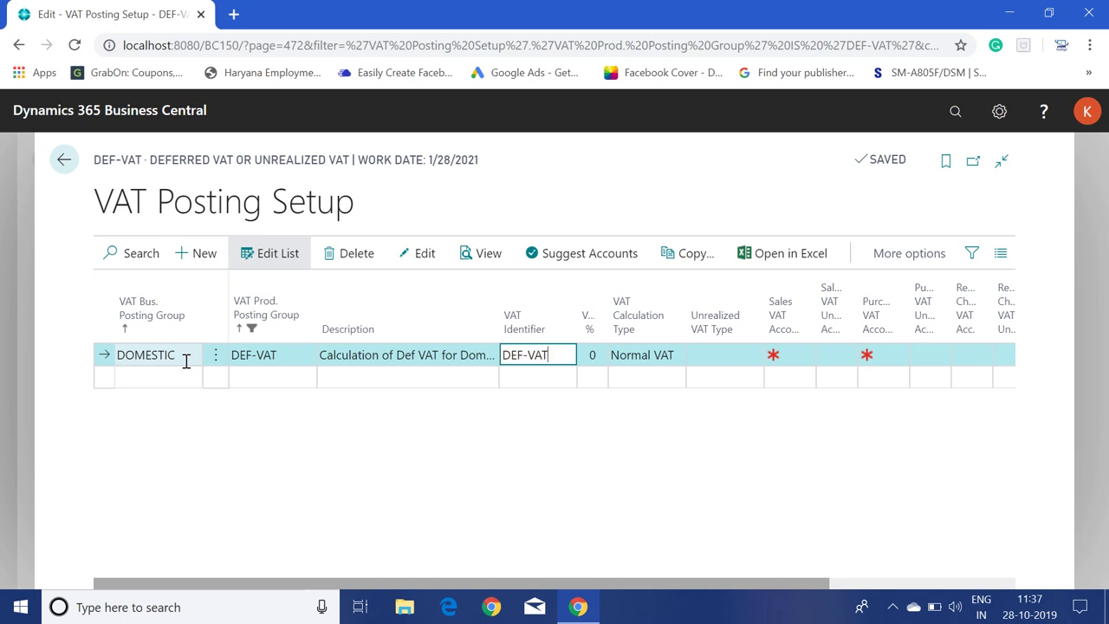
{"action": "key", "text": "Tab"}
{"action": "type", "text": "10"}
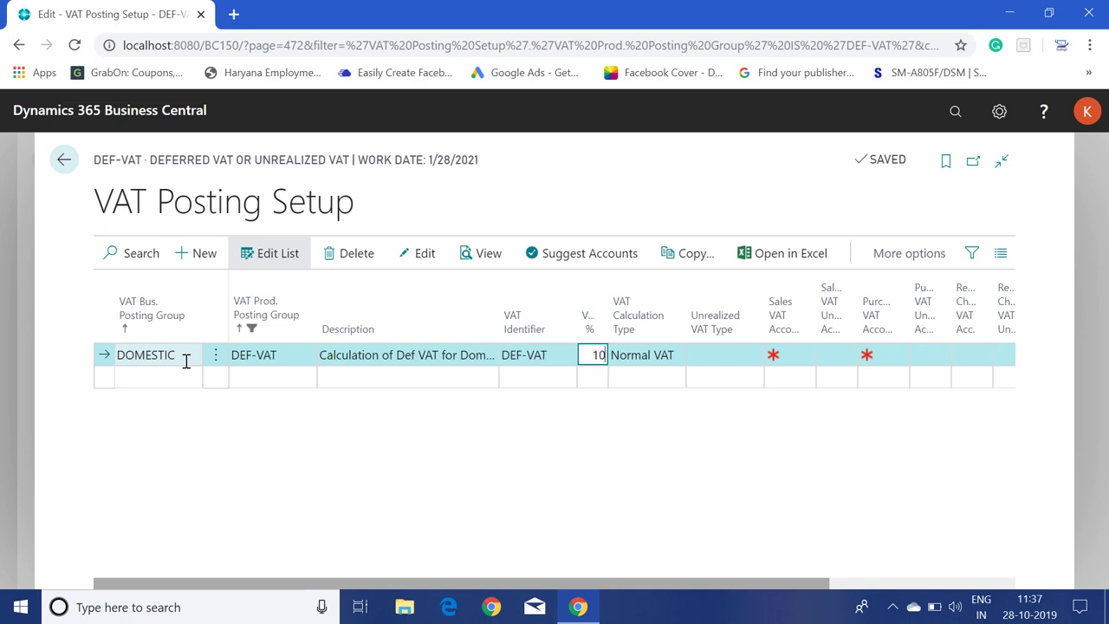
Keep Normal VAT as the calculation type and set the line's Unrealized VAT Type to Last (Fully Paid).
{"action": "key", "text": "Tab"}
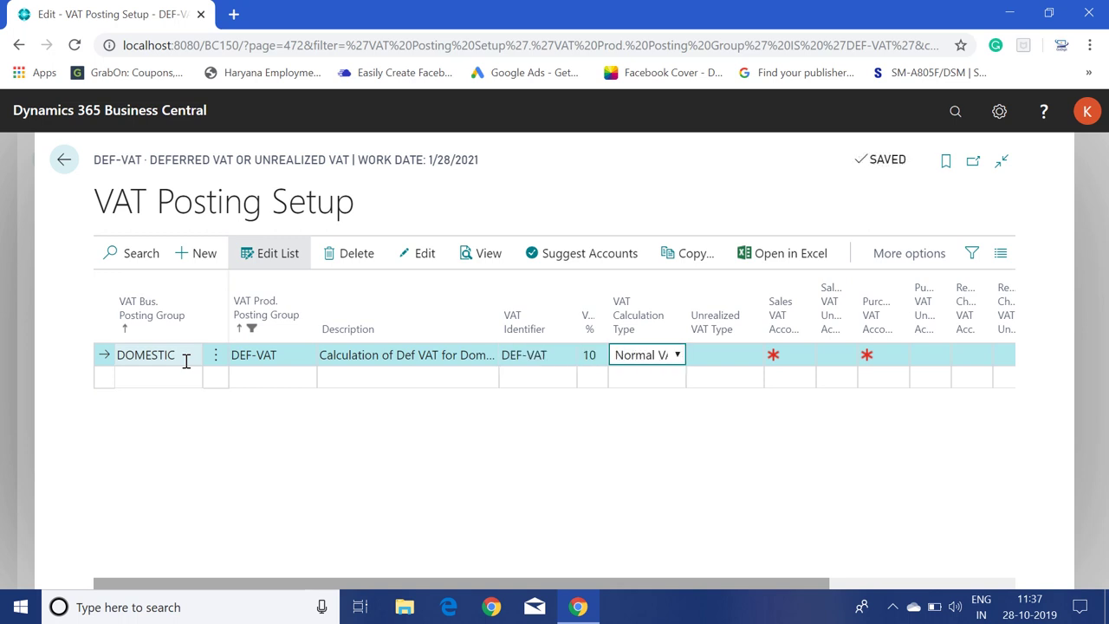
{"action": "key", "text": "Tab"}
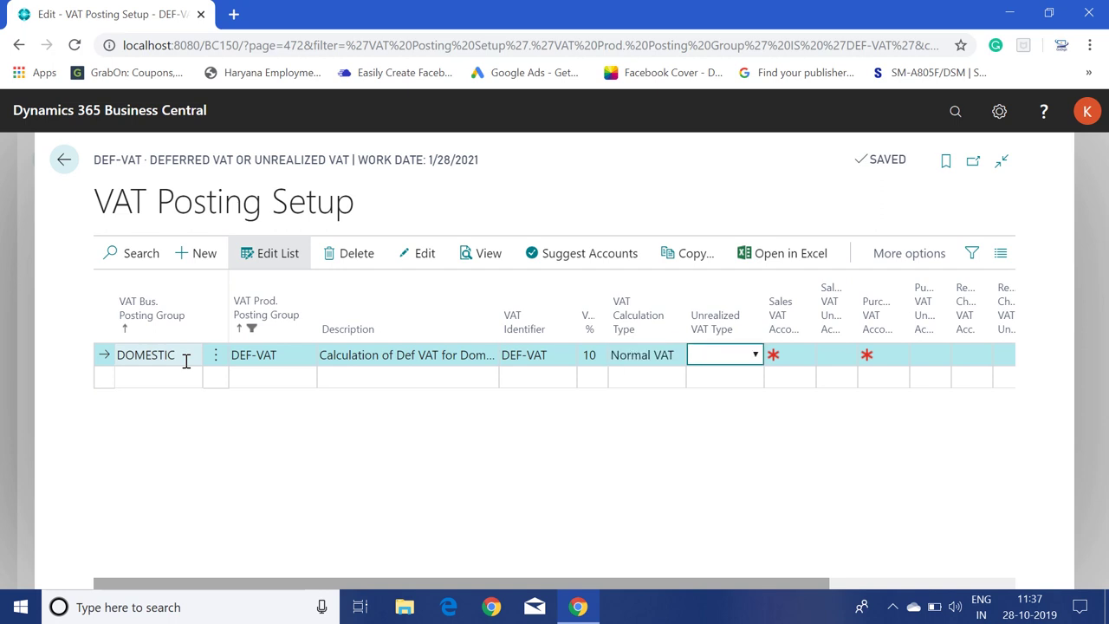
{"action": "key", "text": "alt+Down"}
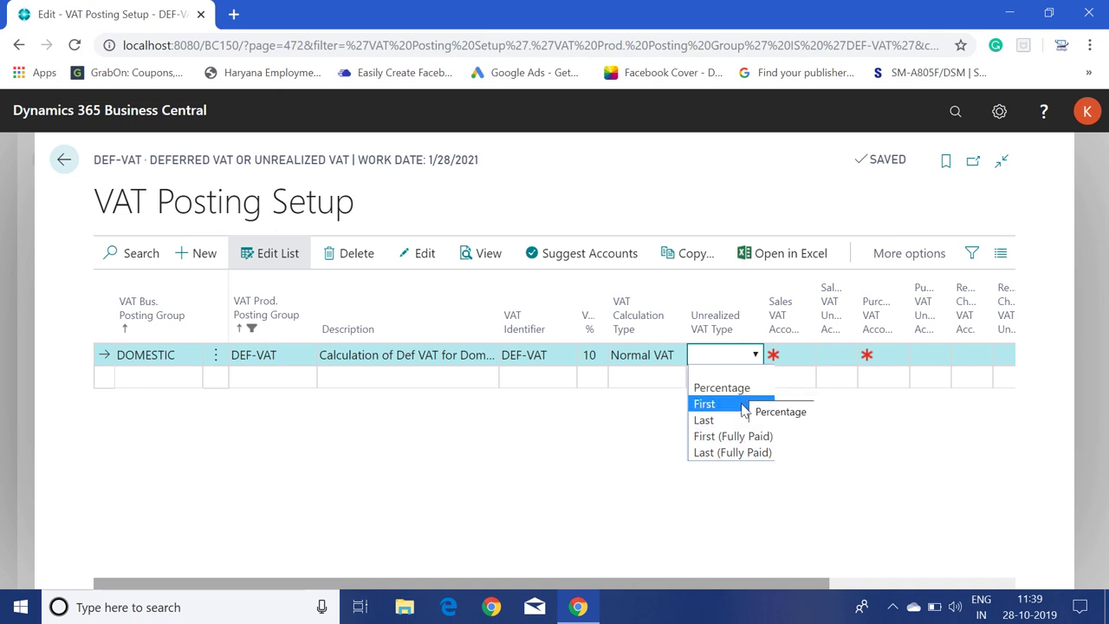
{"action": "left_click", "coordinate": [728, 453]}
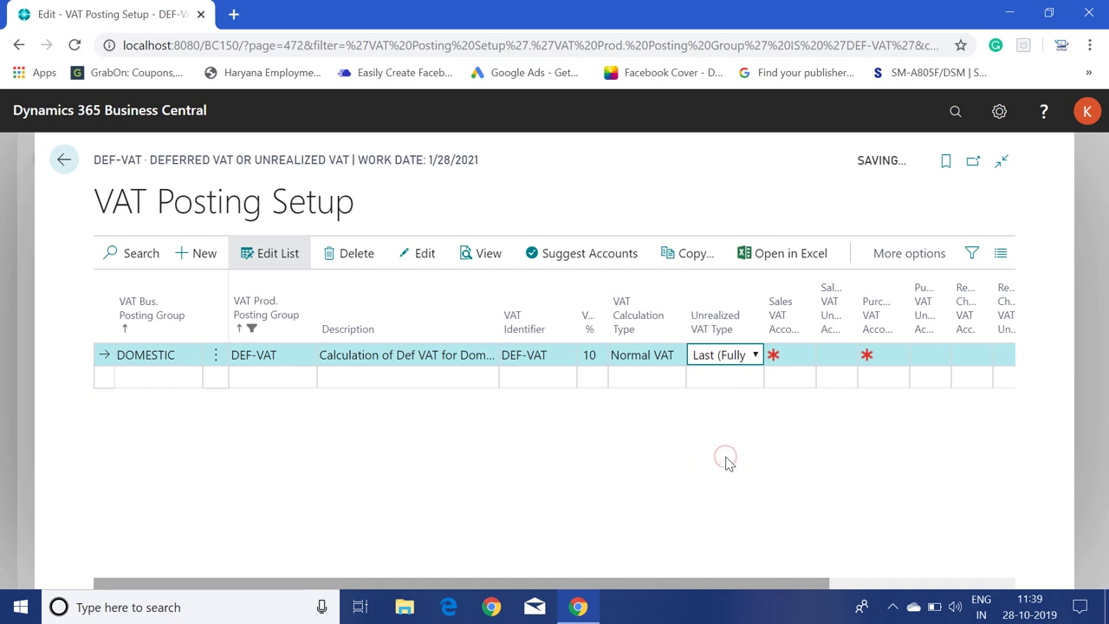
Look up "vat" in the G/L accounts and assign 5611 (Sales VAT 10 %) as the line's Sales VAT Account.
{"action": "key", "text": "Tab"}
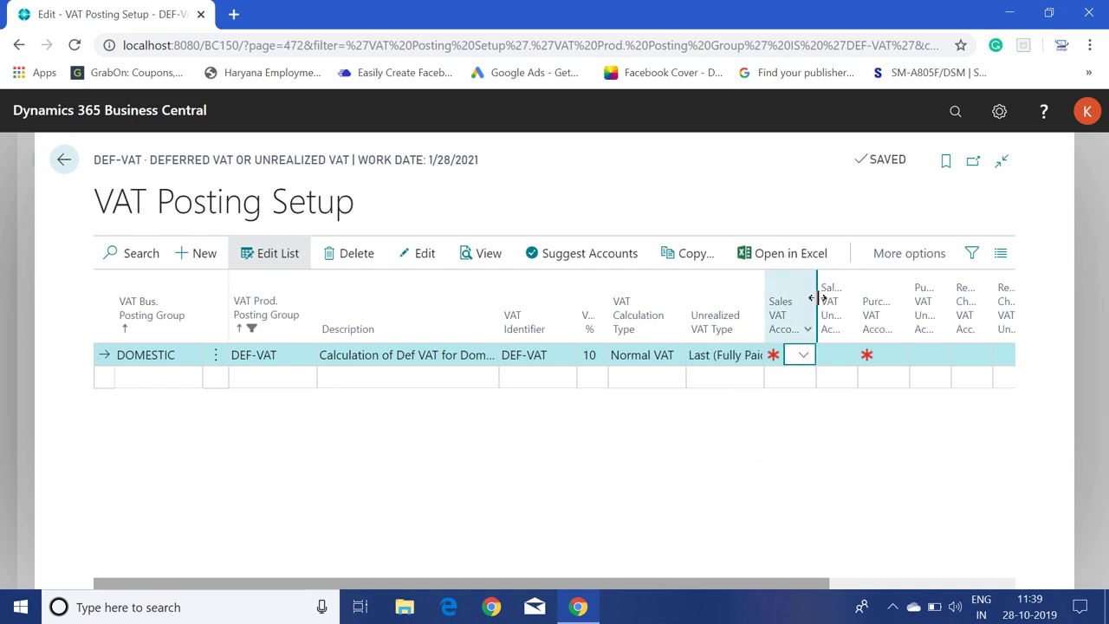
{"action": "key", "text": "Tab"}
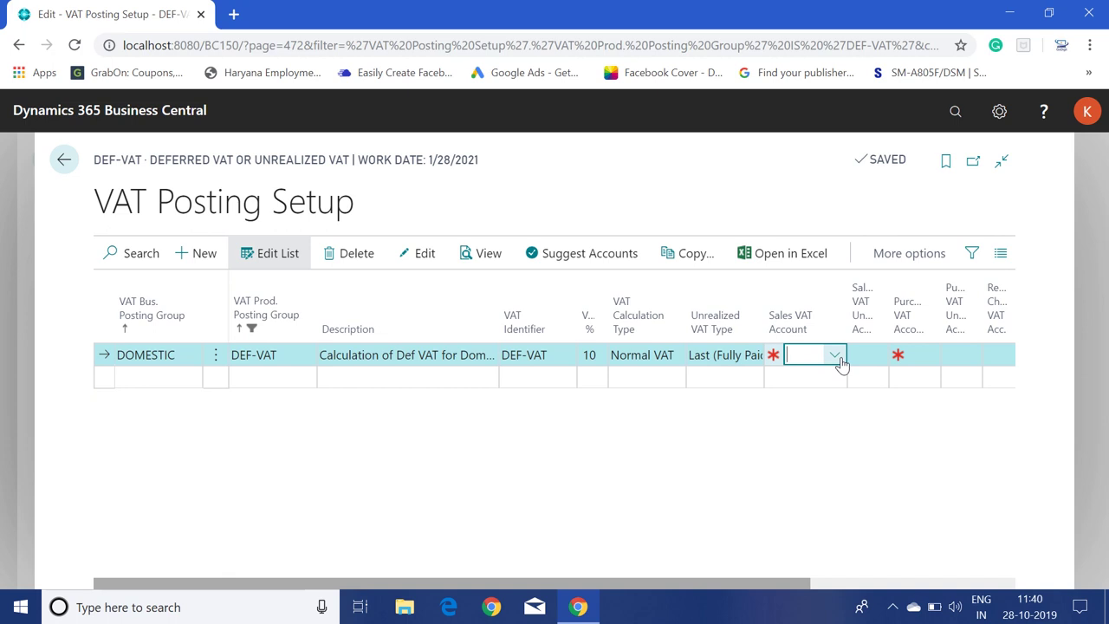
{"action": "left_click", "coordinate": [837, 357]}
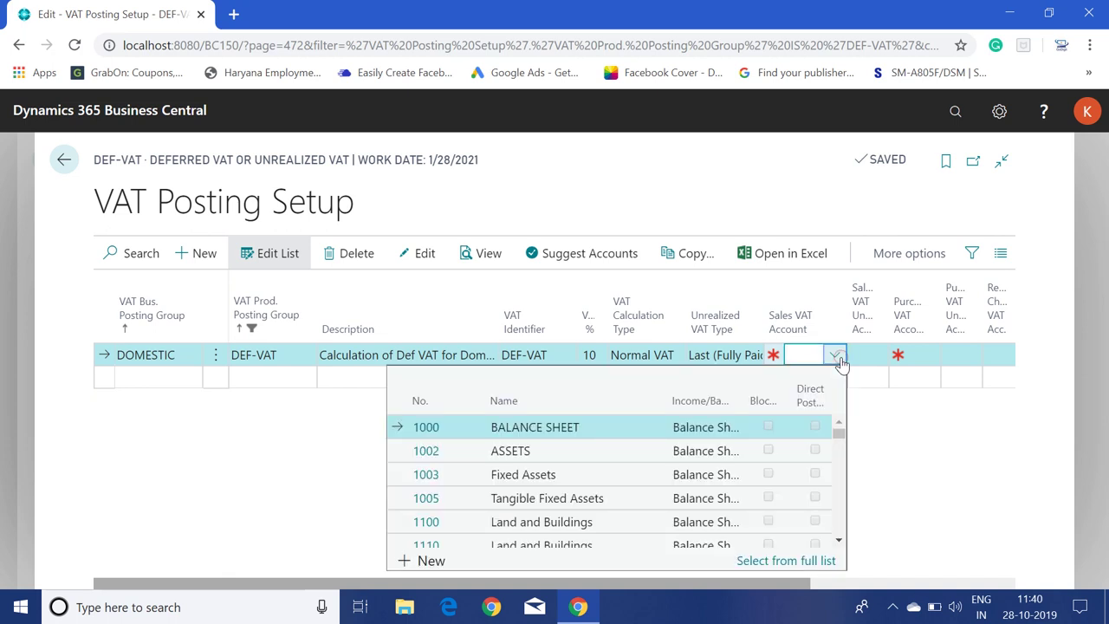
{"action": "type", "text": "vat"}
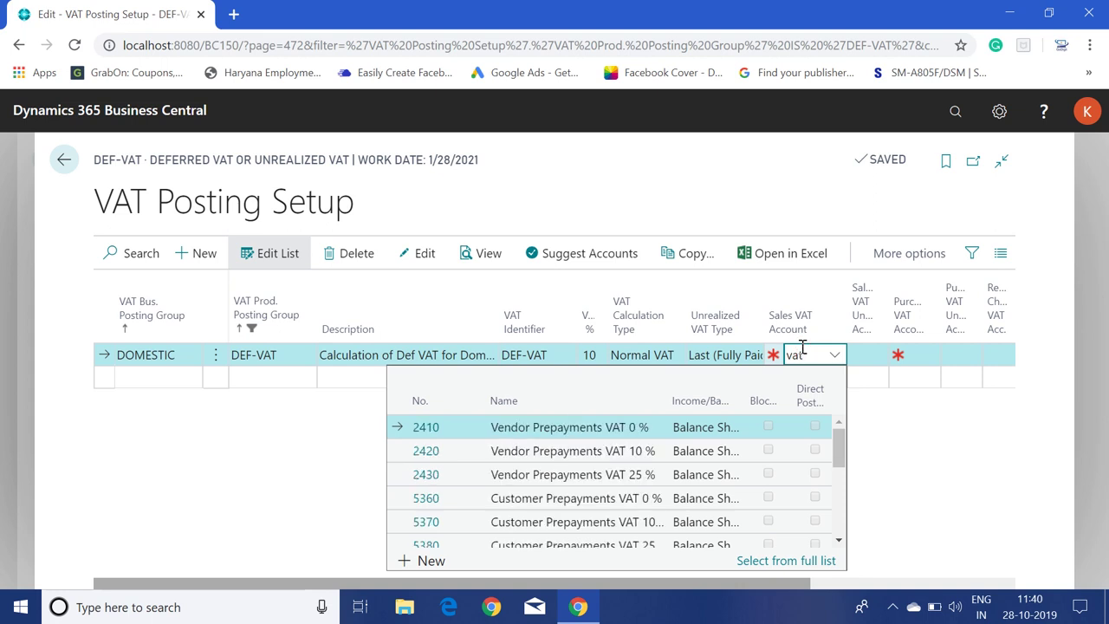
{"action": "key", "text": "Down"}
{"action": "key", "text": "Down"}
{"action": "key", "text": "Down"}
{"action": "key", "text": "Down"}
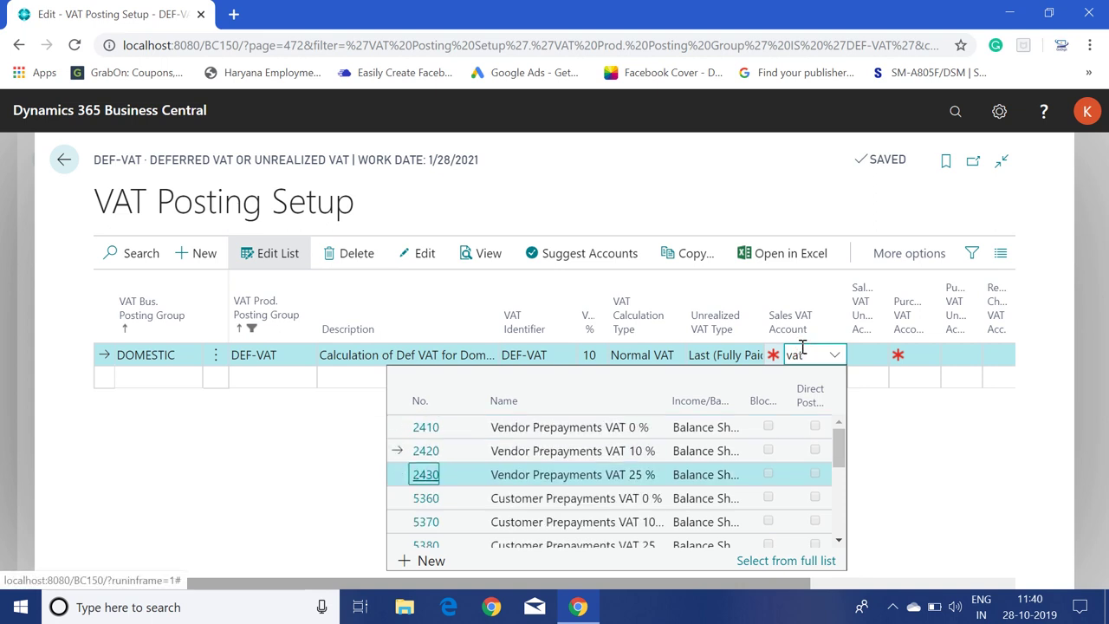
{"action": "key", "text": "Down"}
{"action": "key", "text": "Down"}
{"action": "key", "text": "Down"}
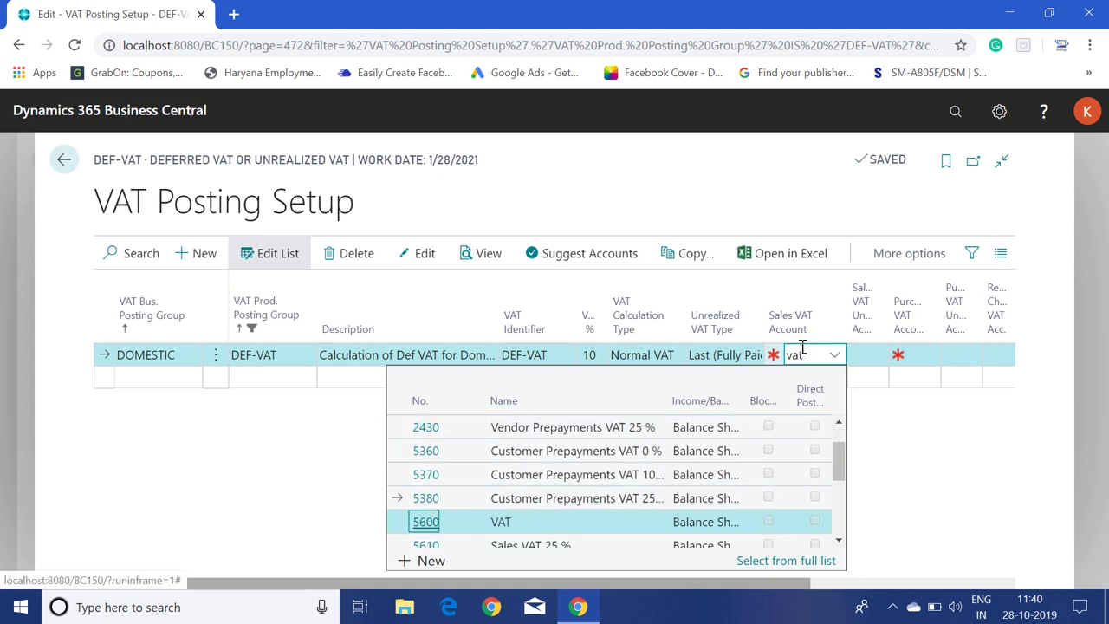
{"action": "key", "text": "Down"}
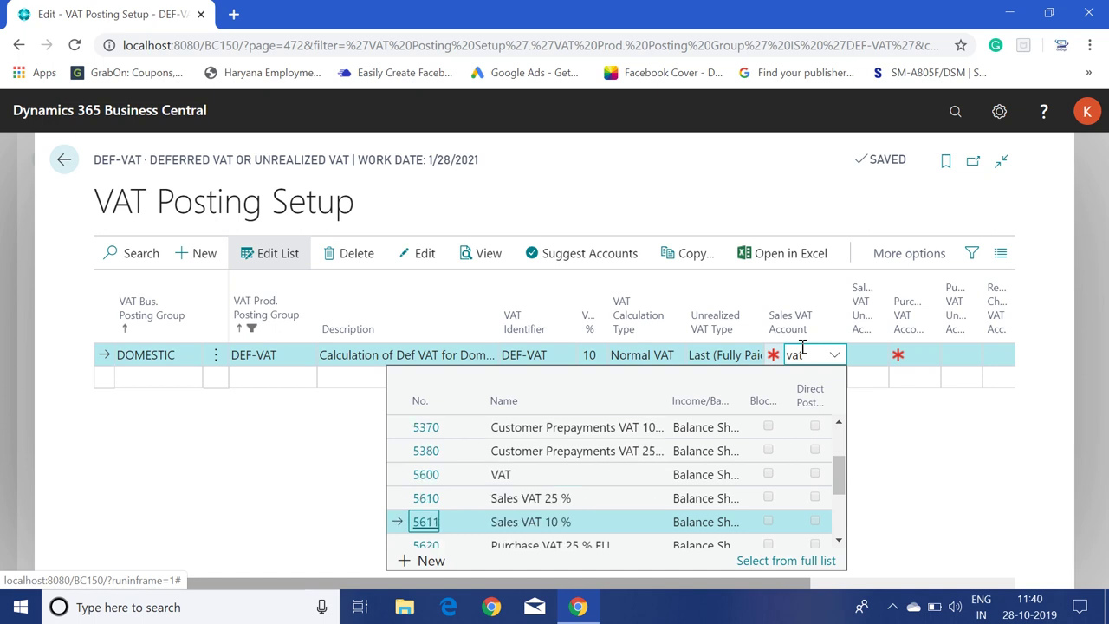
{"action": "key", "text": "Return"}
Set the line's sales VAT unrealized account to G/L account 5610 (Sales VAT 25 %).
{"action": "key", "text": "Tab"}
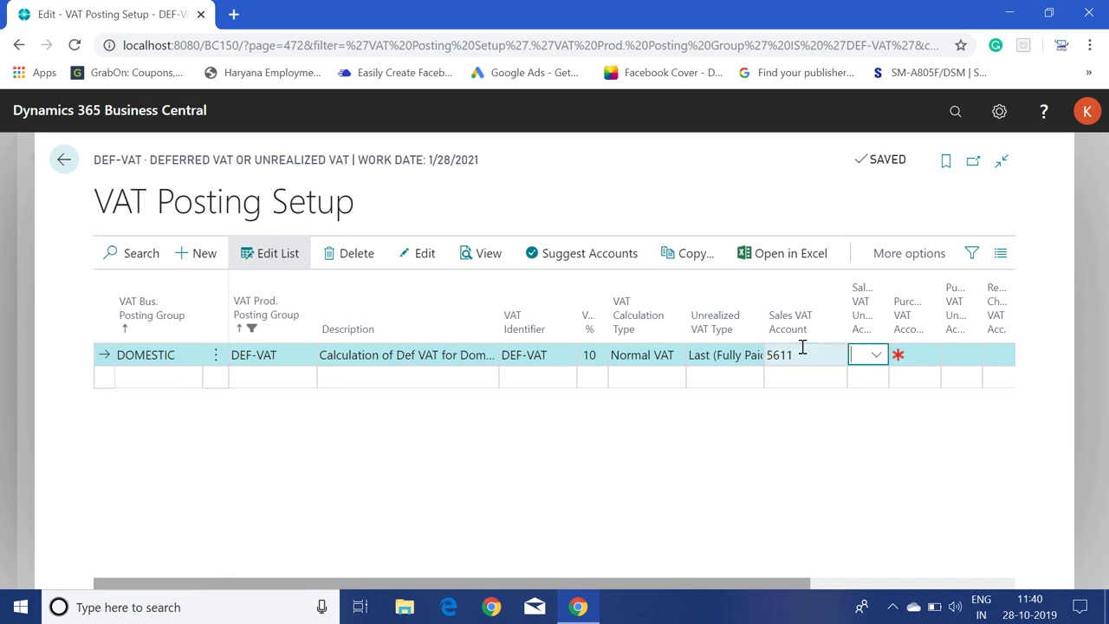
{"action": "type", "text": "56"}
{"action": "type", "text": "10"}
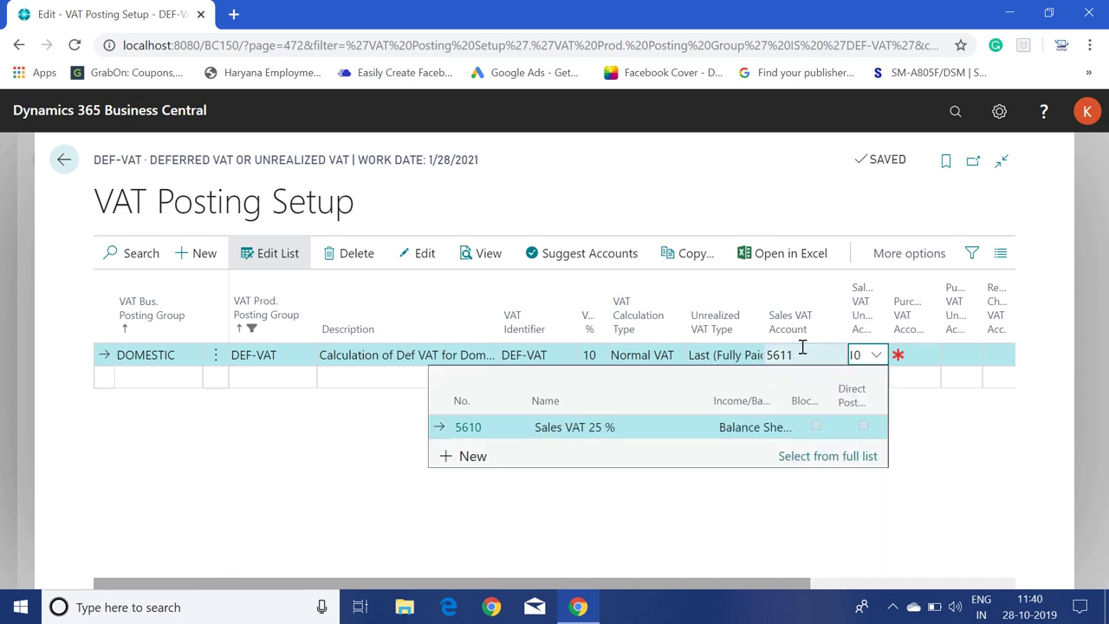
{"action": "key", "text": "Tab"}
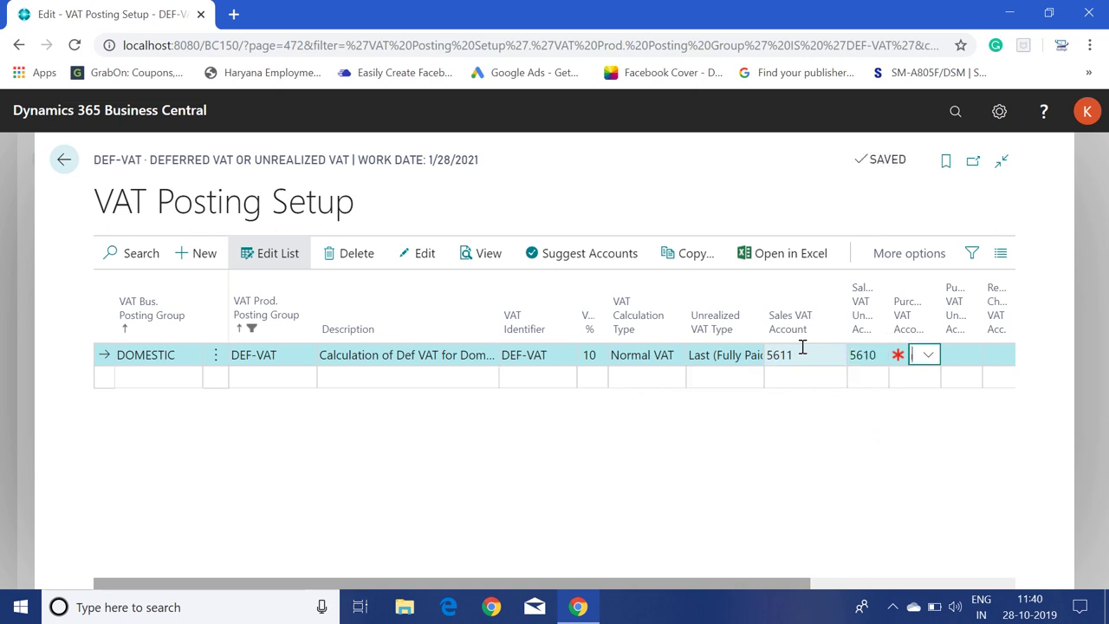
Look up the VAT G/L accounts and assign 5631 (Purchase VAT 10 %) as the line's purchase VAT account.
{"action": "key", "text": "alt+Down"}
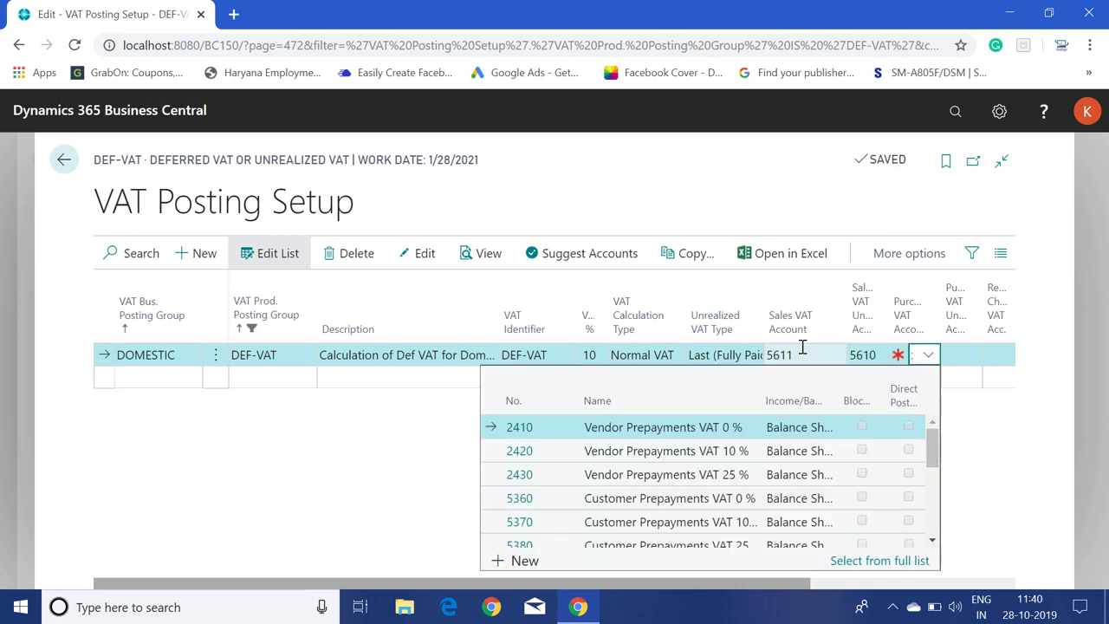
{"action": "key", "text": "Down"}
{"action": "key", "text": "Down"}
{"action": "key", "text": "Down"}
{"action": "key", "text": "Down"}
{"action": "key", "text": "Down"}
{"action": "key", "text": "Down"}
{"action": "key", "text": "Down"}
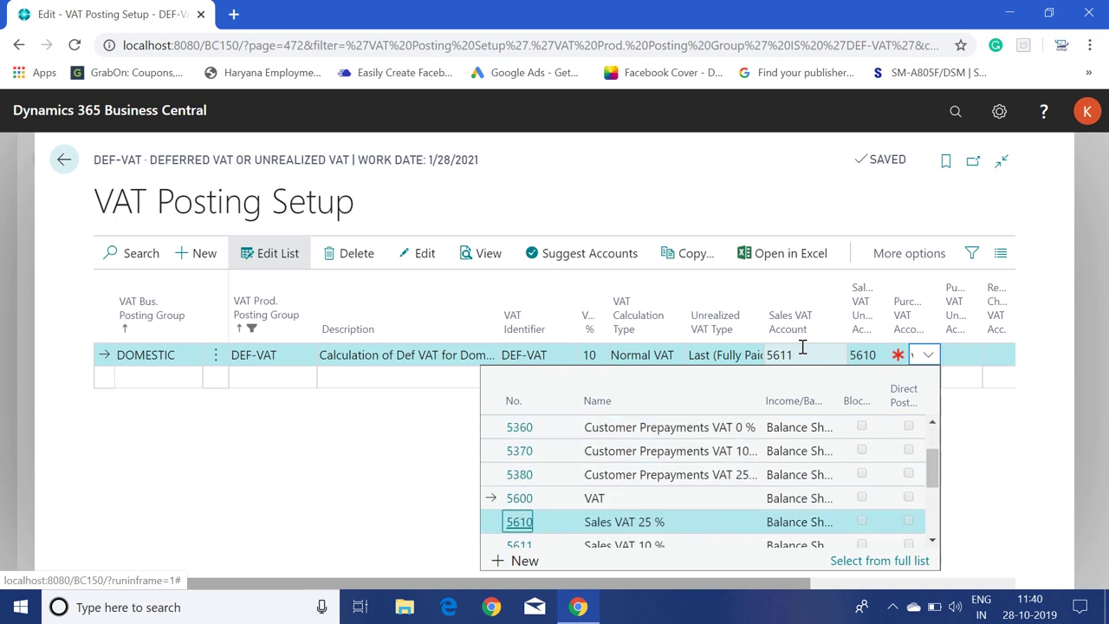
{"action": "key", "text": "Down"}
{"action": "key", "text": "Down"}
{"action": "key", "text": "Down"}
{"action": "key", "text": "Down"}
{"action": "key", "text": "Down"}
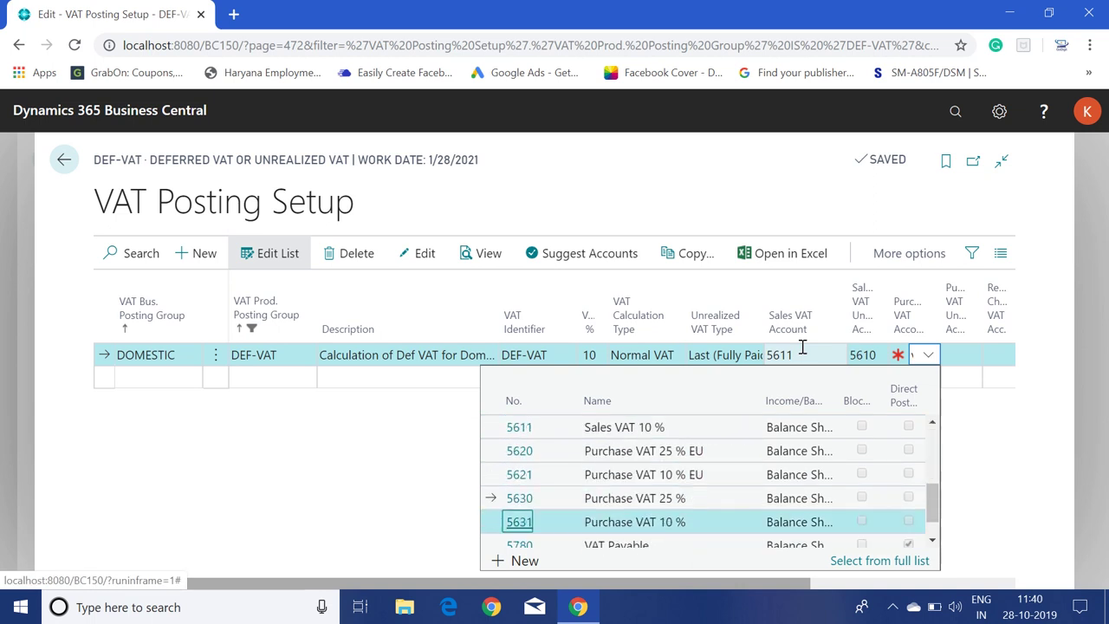
{"action": "key", "text": "Return"}
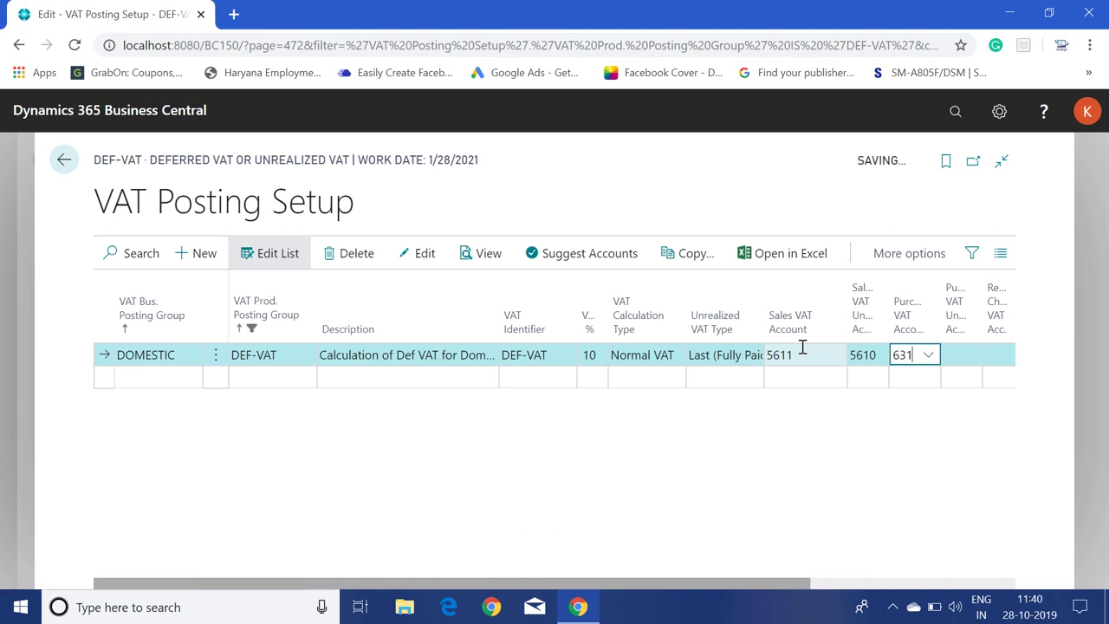
Set the line's purchase VAT unrealized account to 5630, leaving the reverse charge VAT account blank.
{"action": "type", "text": "56"}
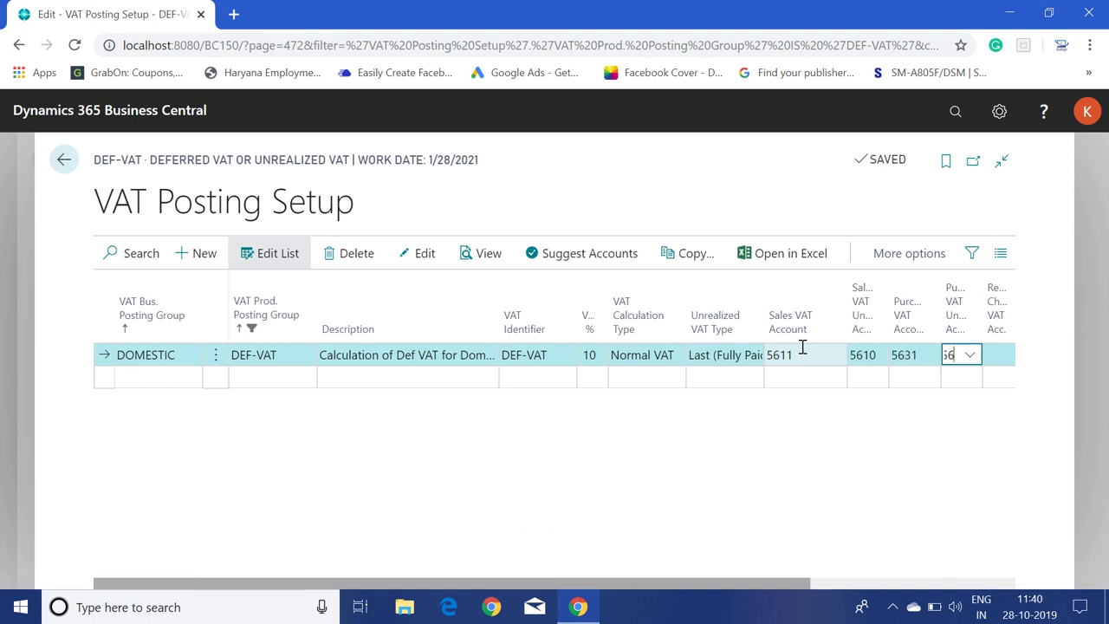
{"action": "type", "text": "30"}
{"action": "key", "text": "Return"}
{"action": "key", "text": "Return"}
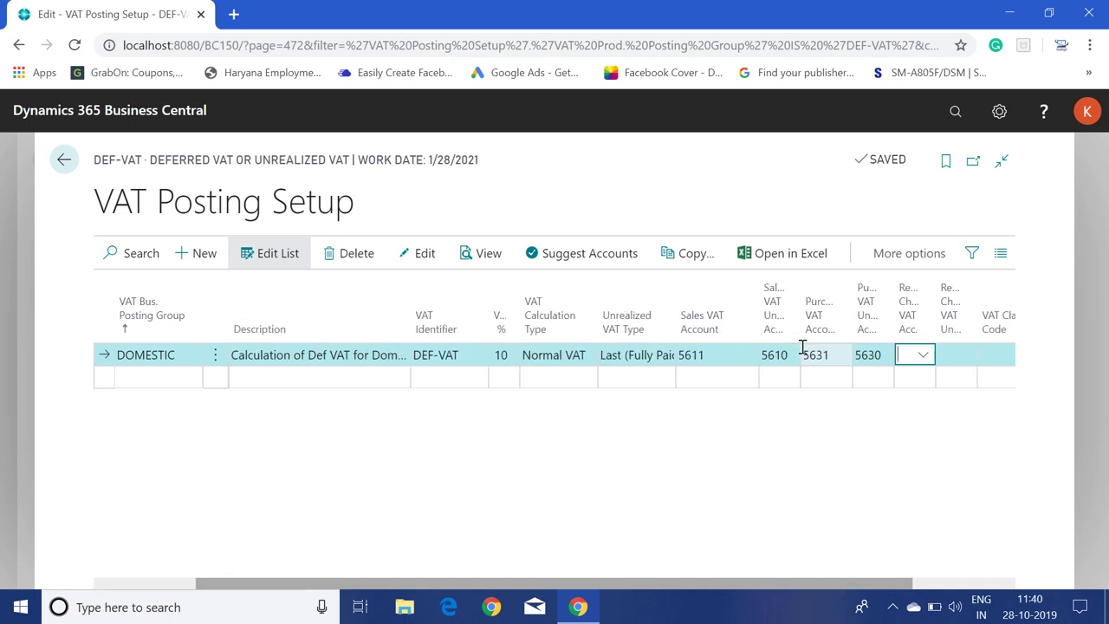
{"action": "key", "text": "Down"}
{"action": "key", "text": "Up"}
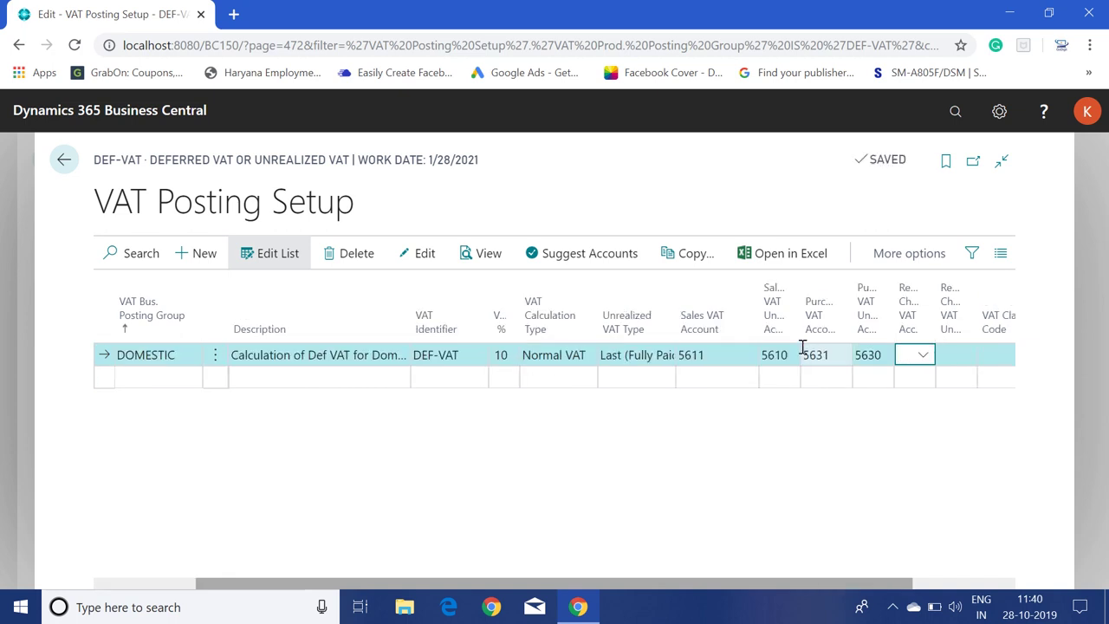